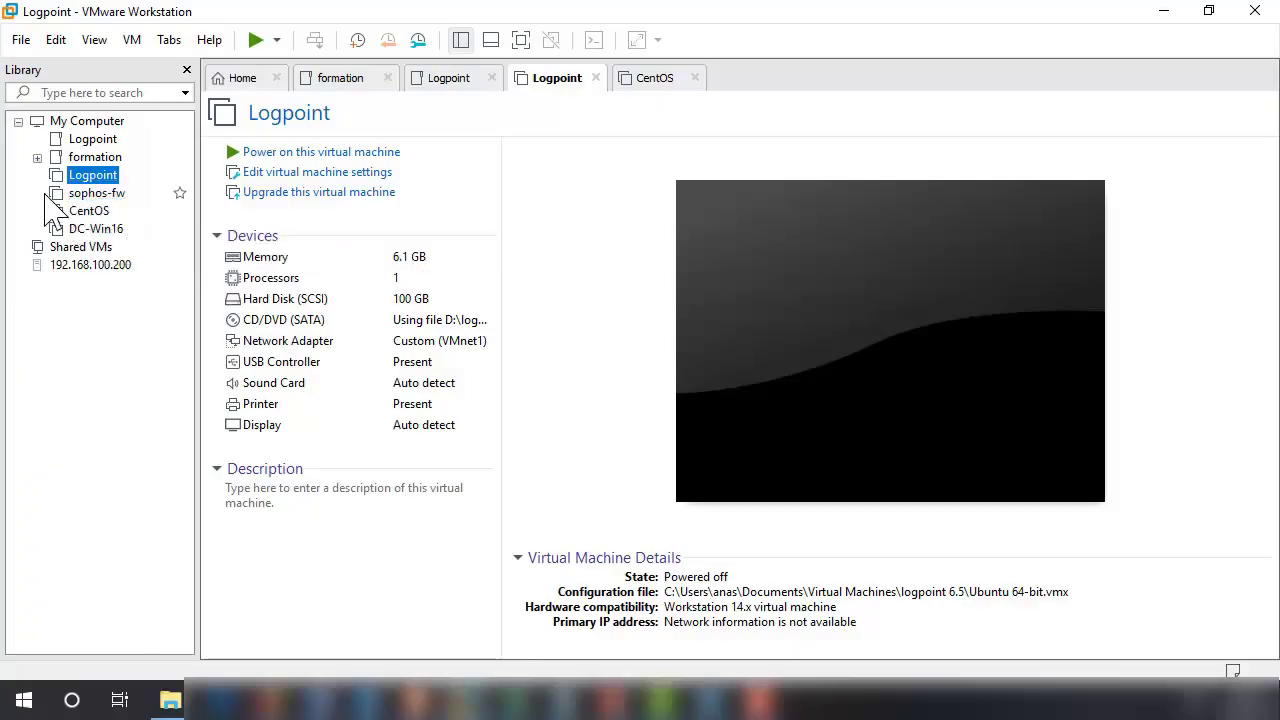
Move the Logpoint, sophos-fw, CentOS and DC-Win16 virtual machines into the Logpoint folder of the library
left_click(116, 197)
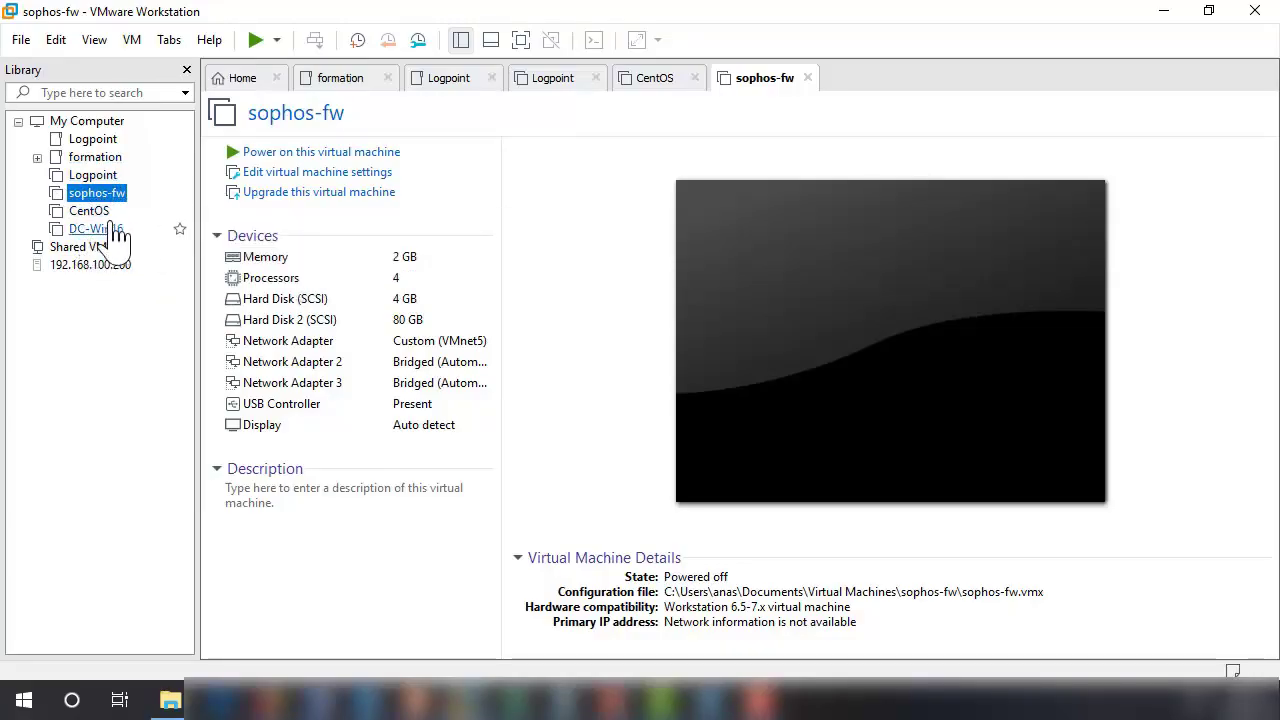
left_click(63, 142)
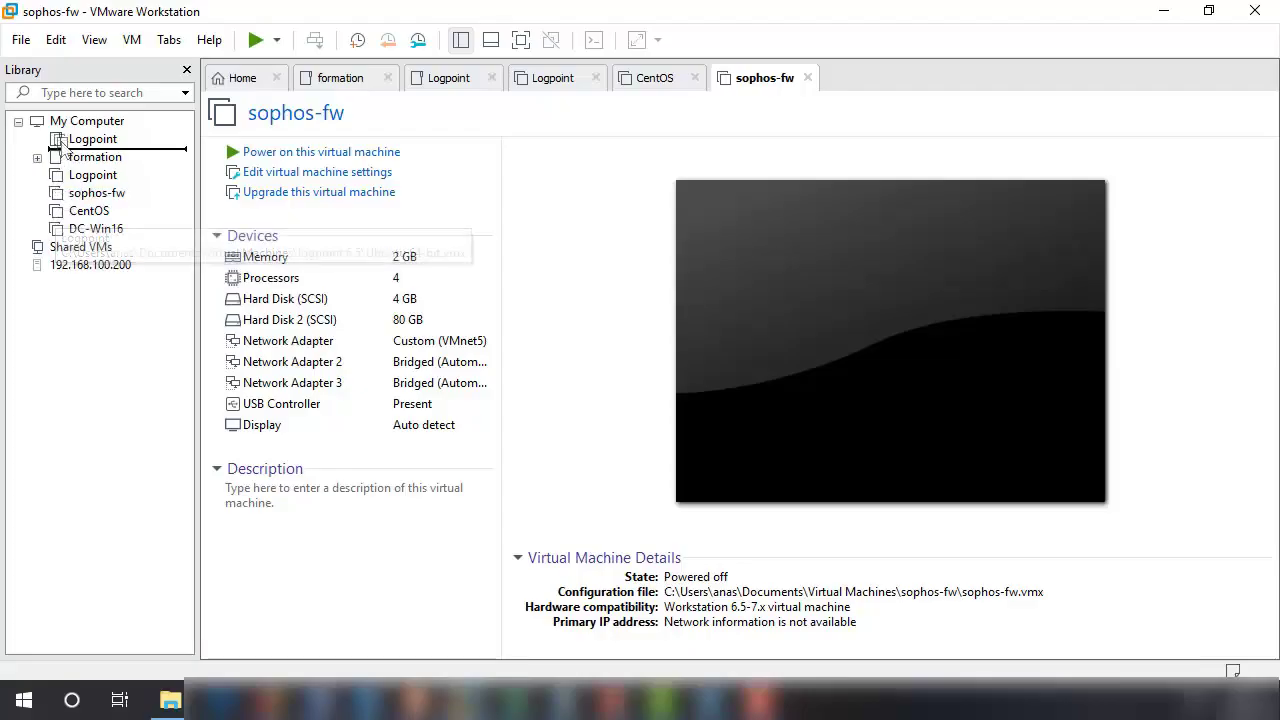
left_click_drag(63, 142, 60, 141)
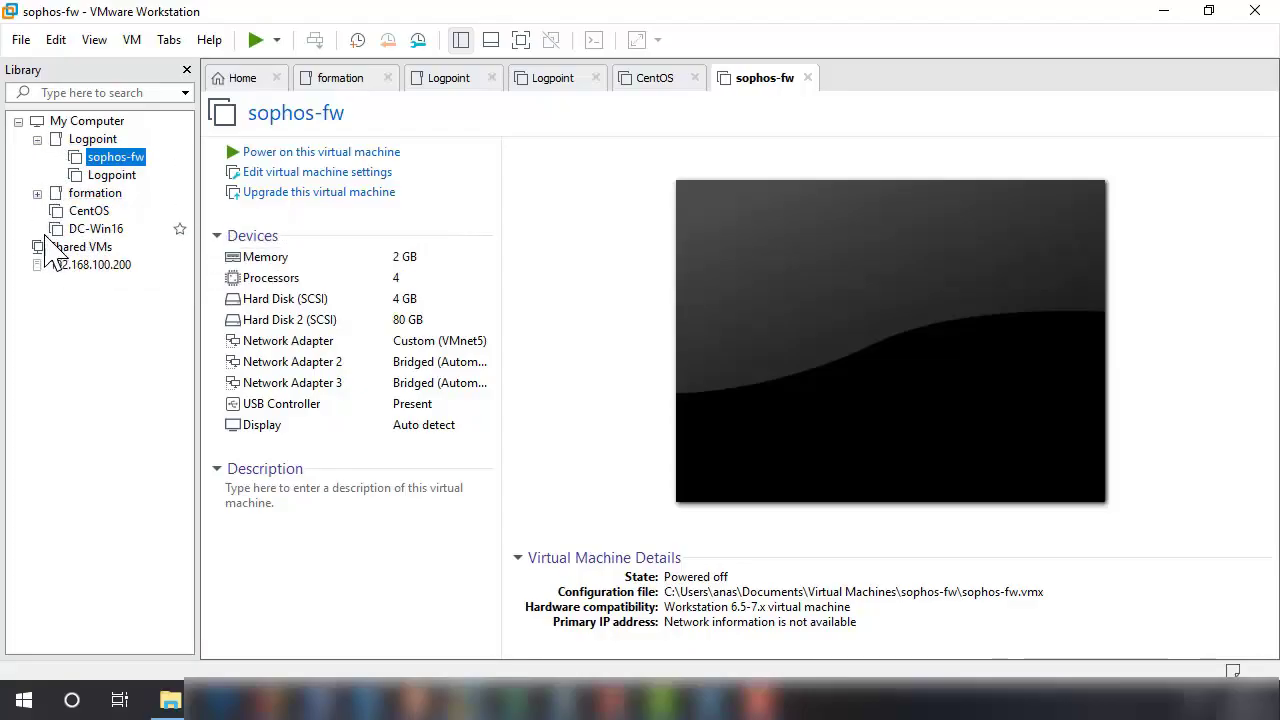
left_click_drag(60, 211, 61, 142)
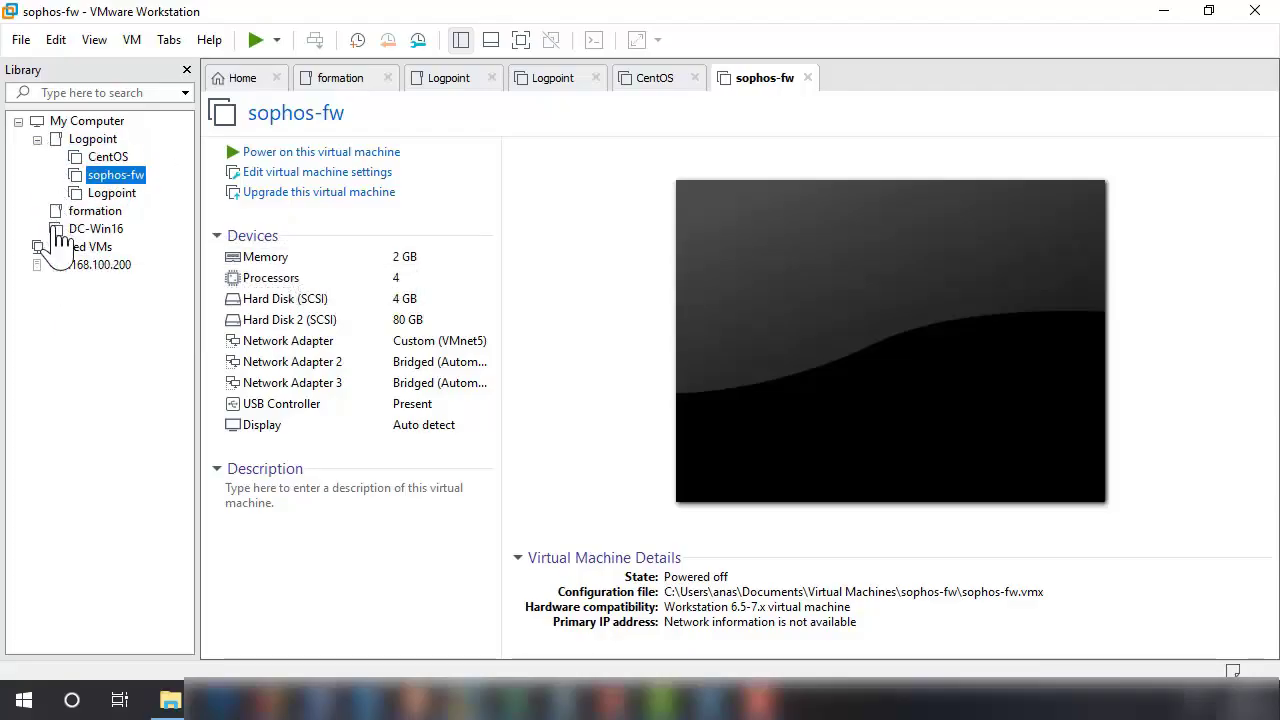
left_click_drag(58, 229, 59, 141)
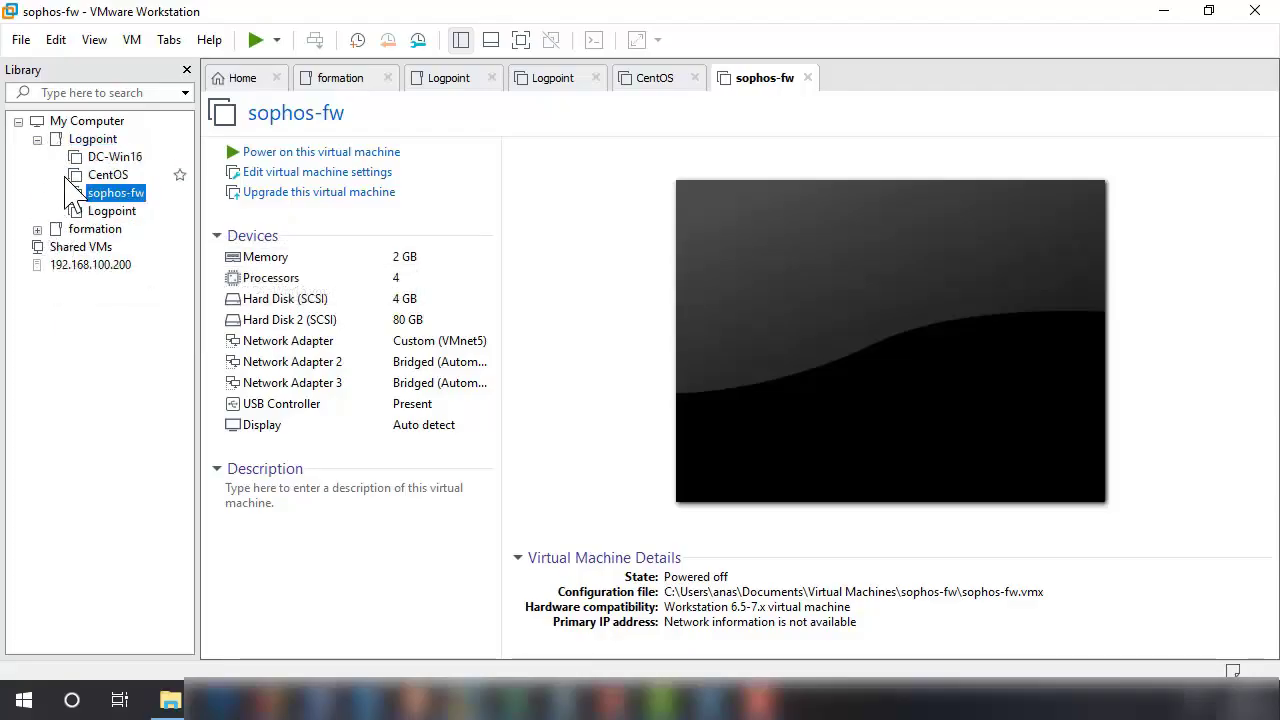
Remove the DC-Win16 virtual machine from the library, trying to take ownership of it first
left_click(122, 160)
right_click(123, 160)
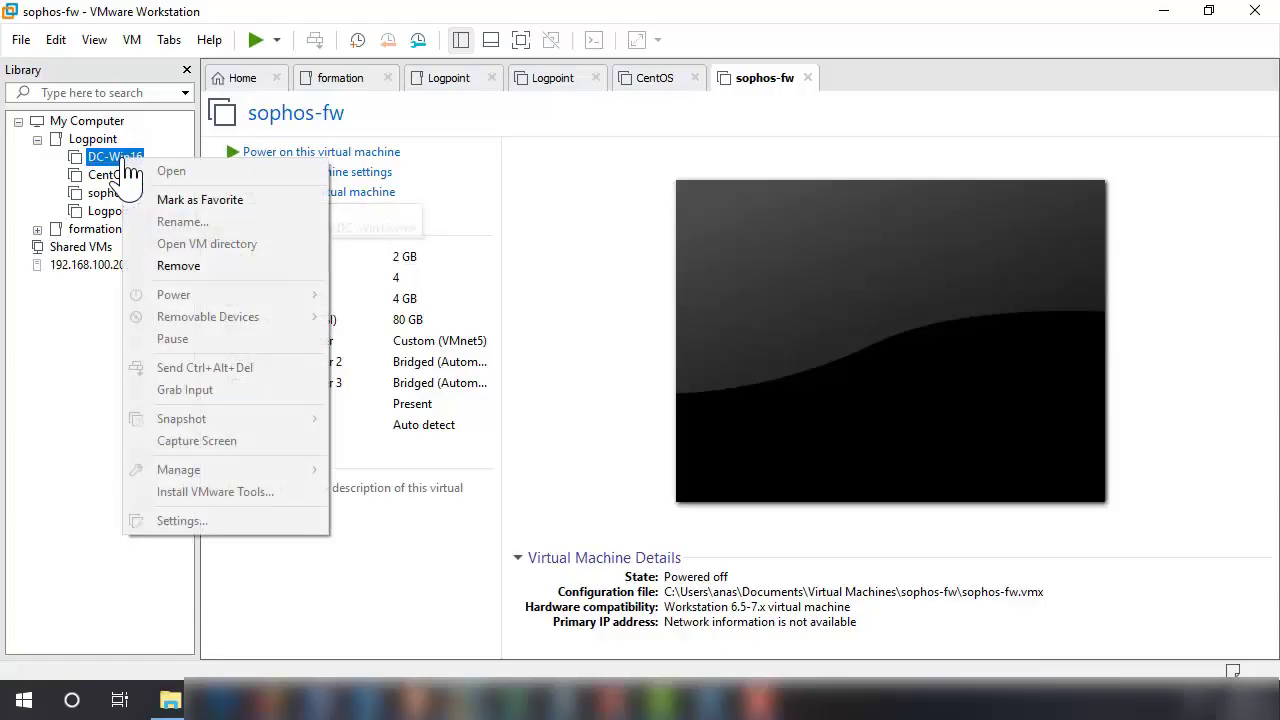
left_click(166, 272)
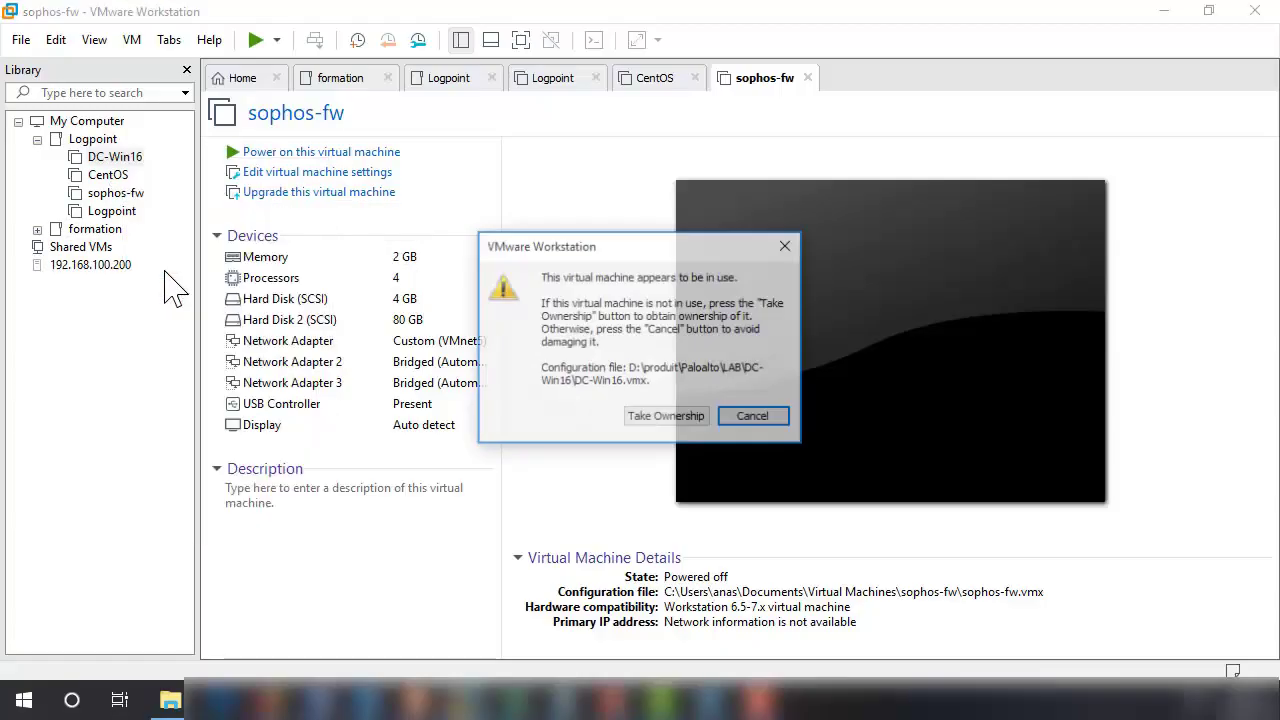
left_click(700, 418)
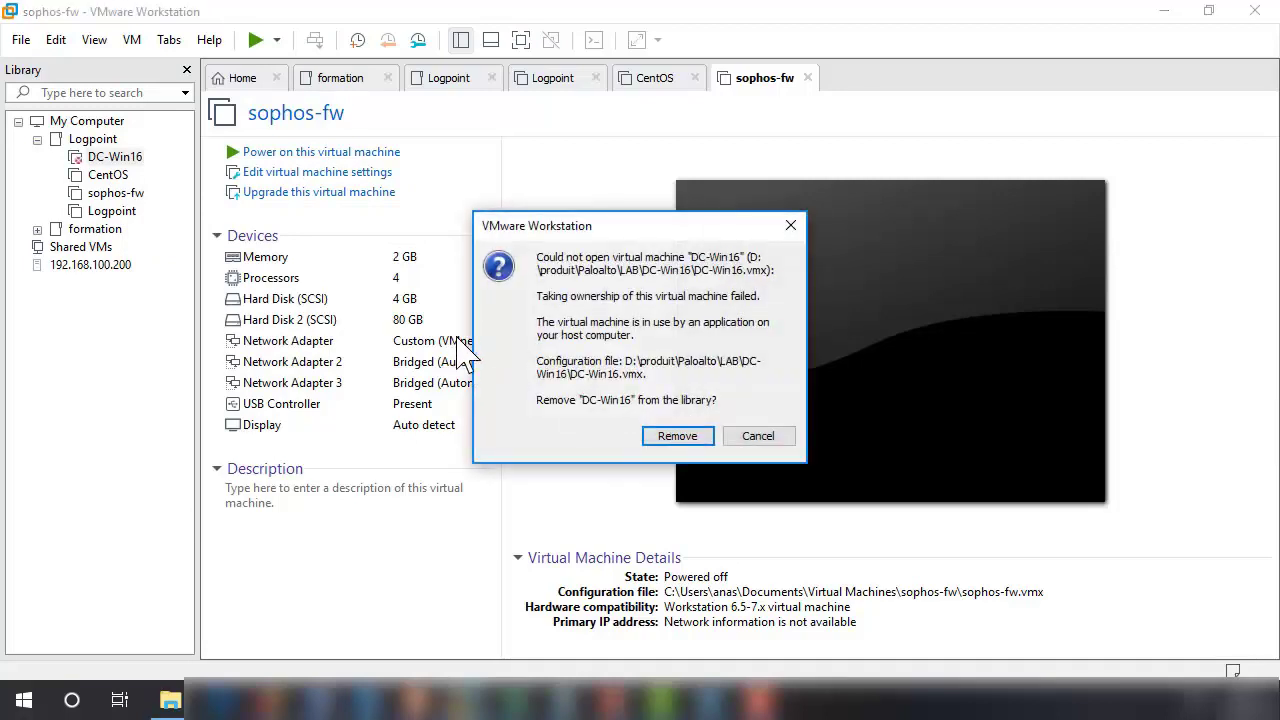
left_click(676, 436)
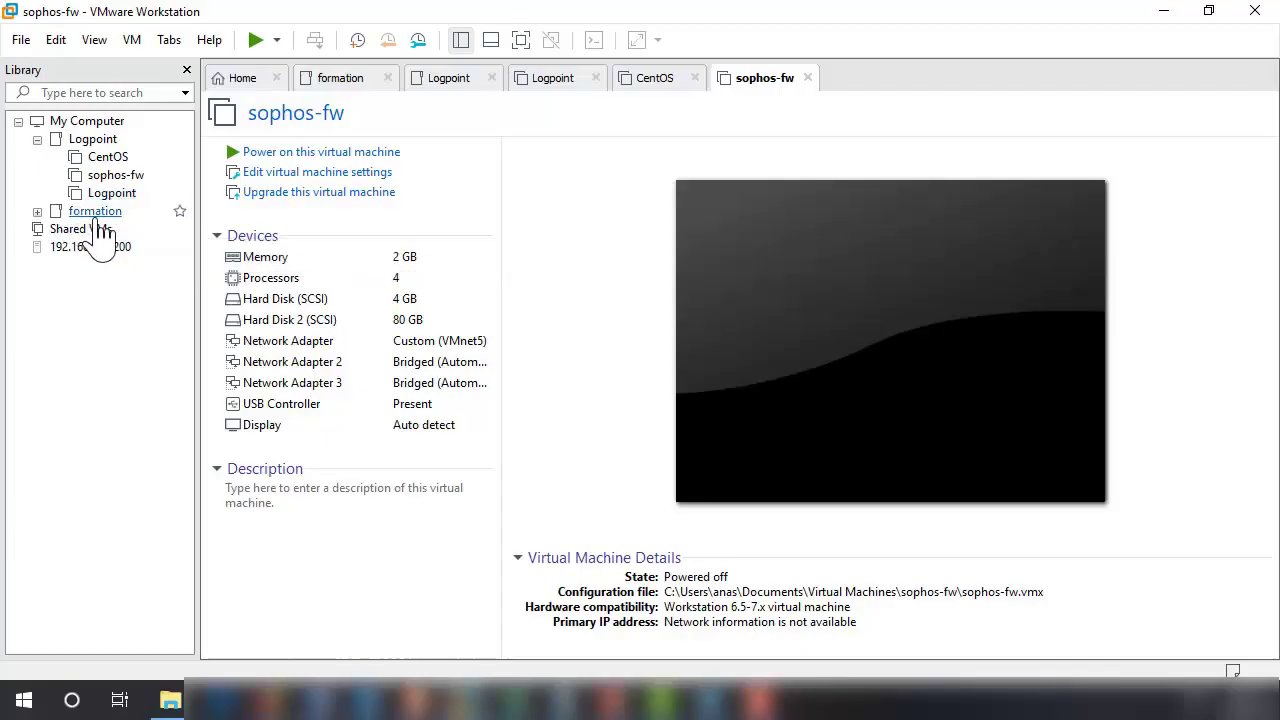
Open the Virtual Network Editor with administrator privileges and add the virtual network VMnet10
left_click(96, 42)
mouse_move(57, 42)
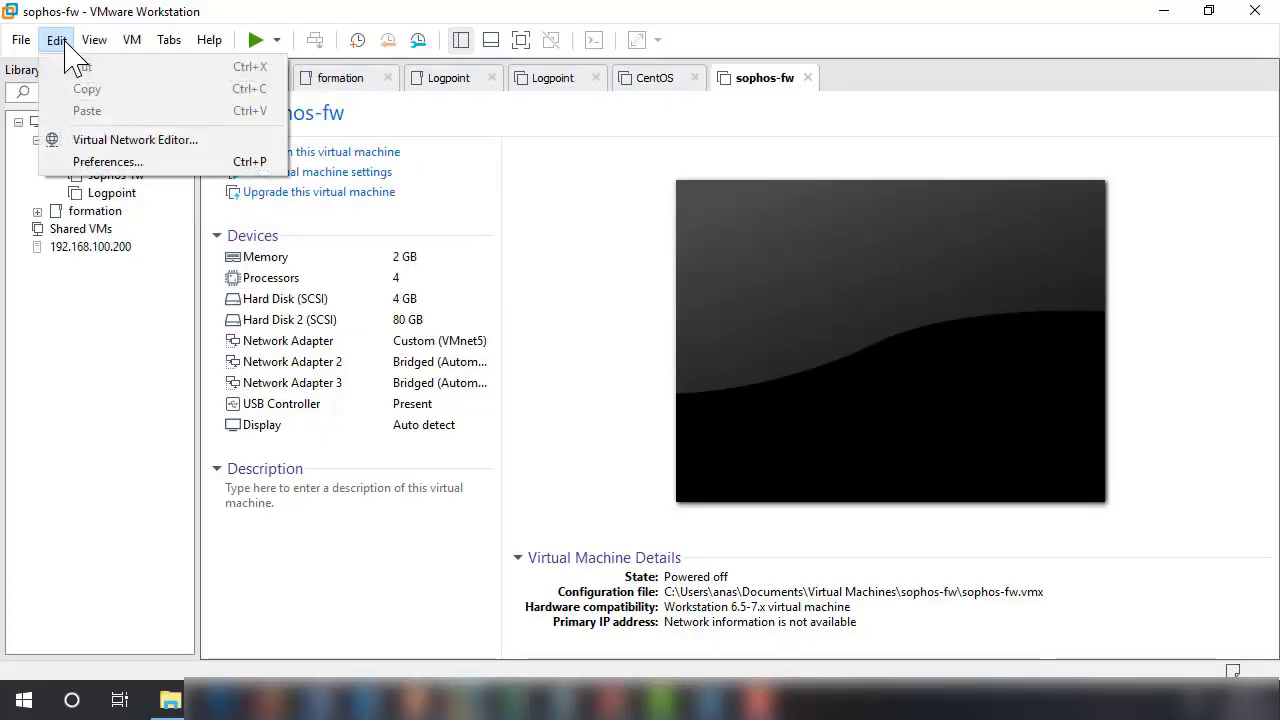
left_click(79, 145)
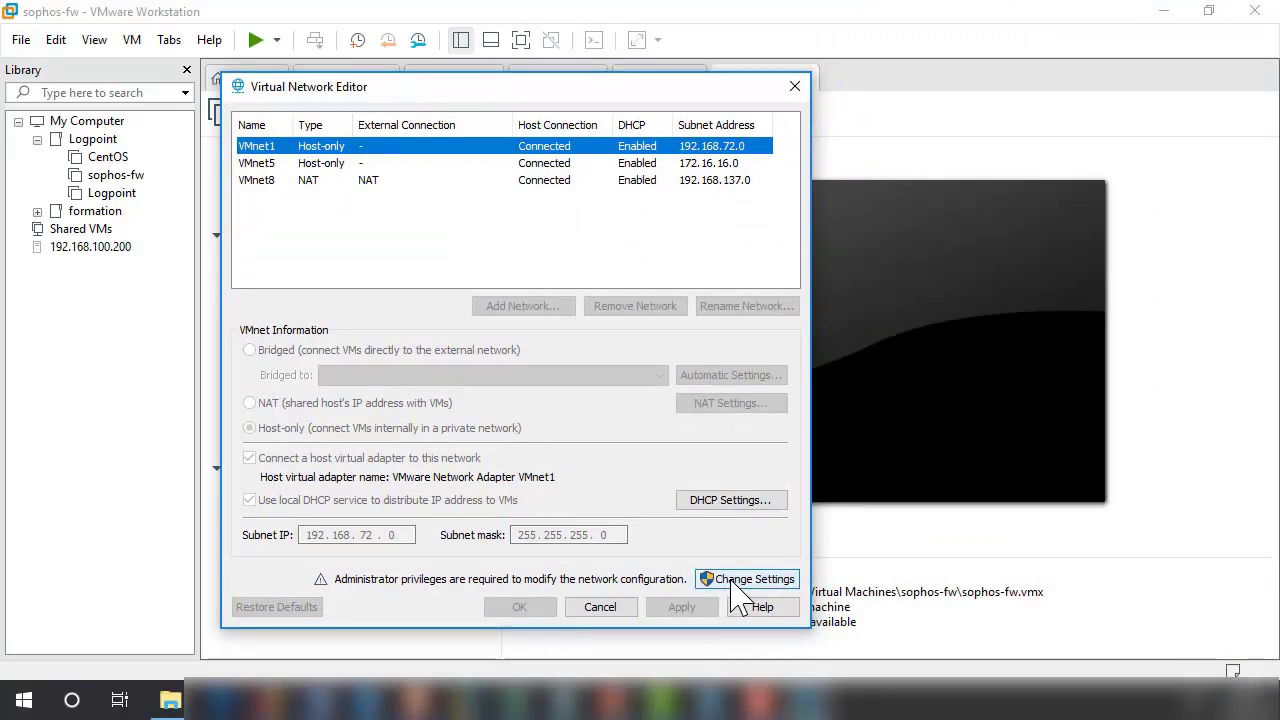
left_click(735, 580)
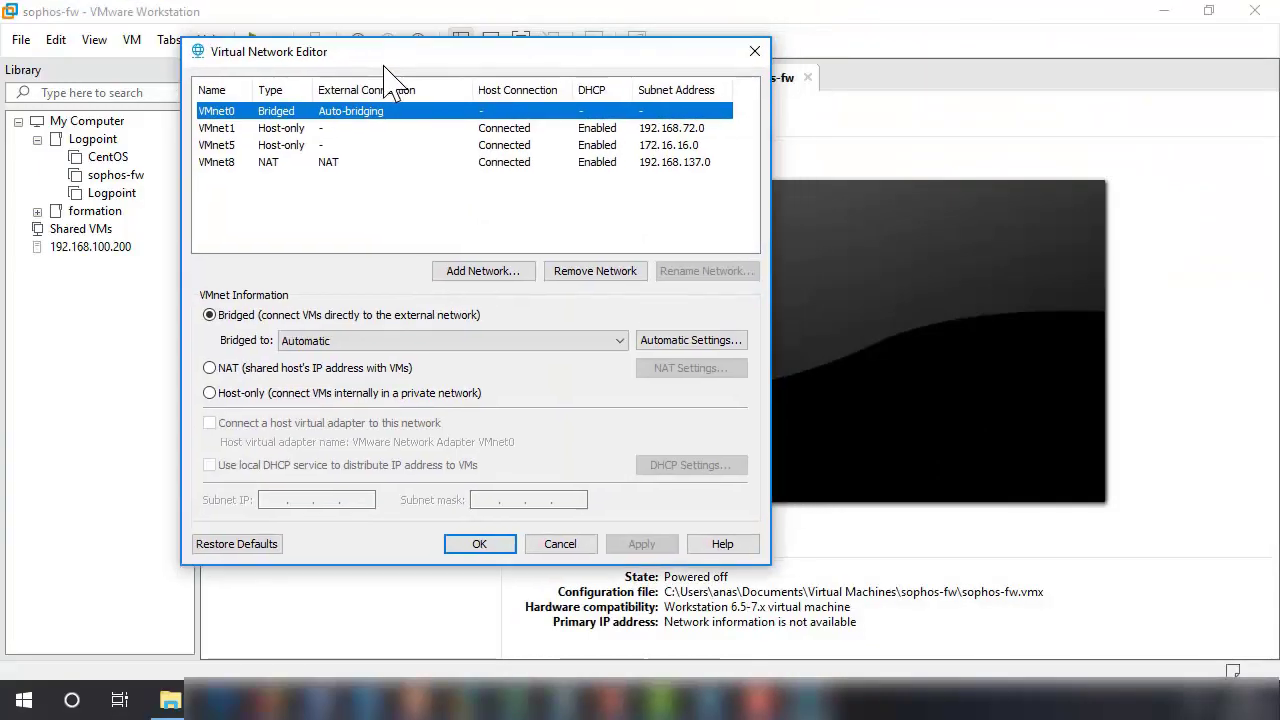
left_click_drag(395, 58, 390, 103)
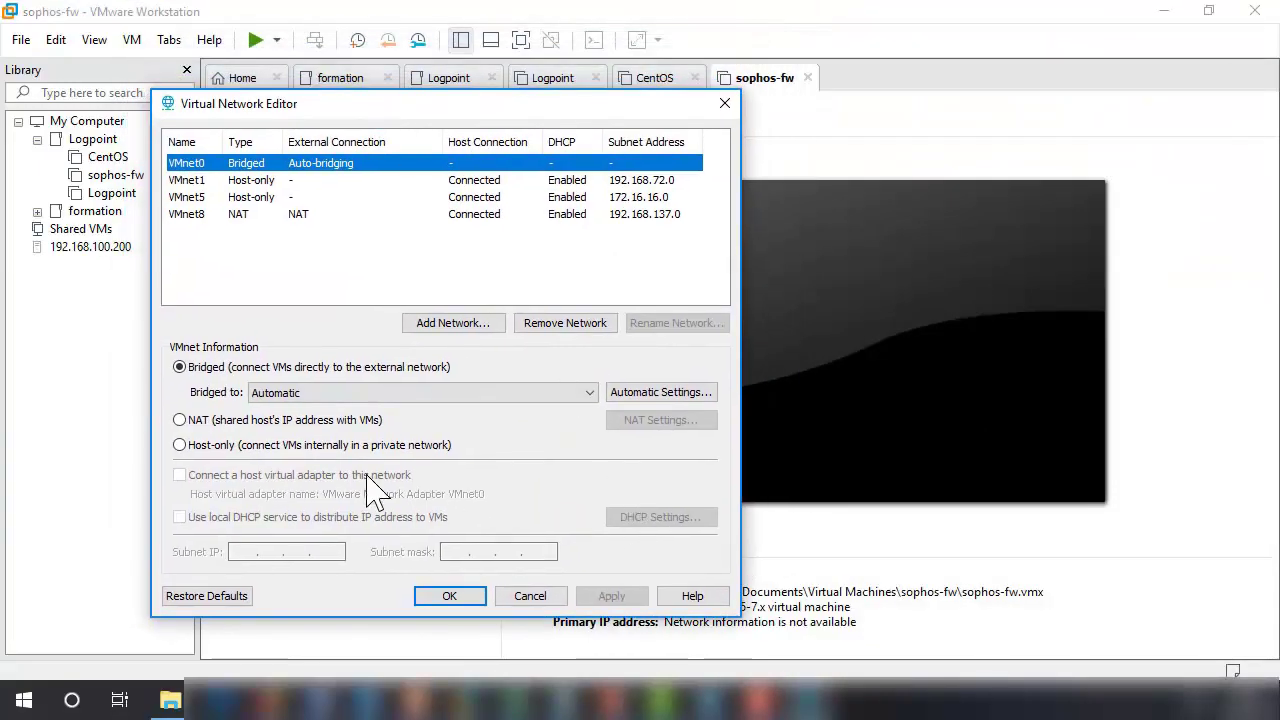
left_click(470, 325)
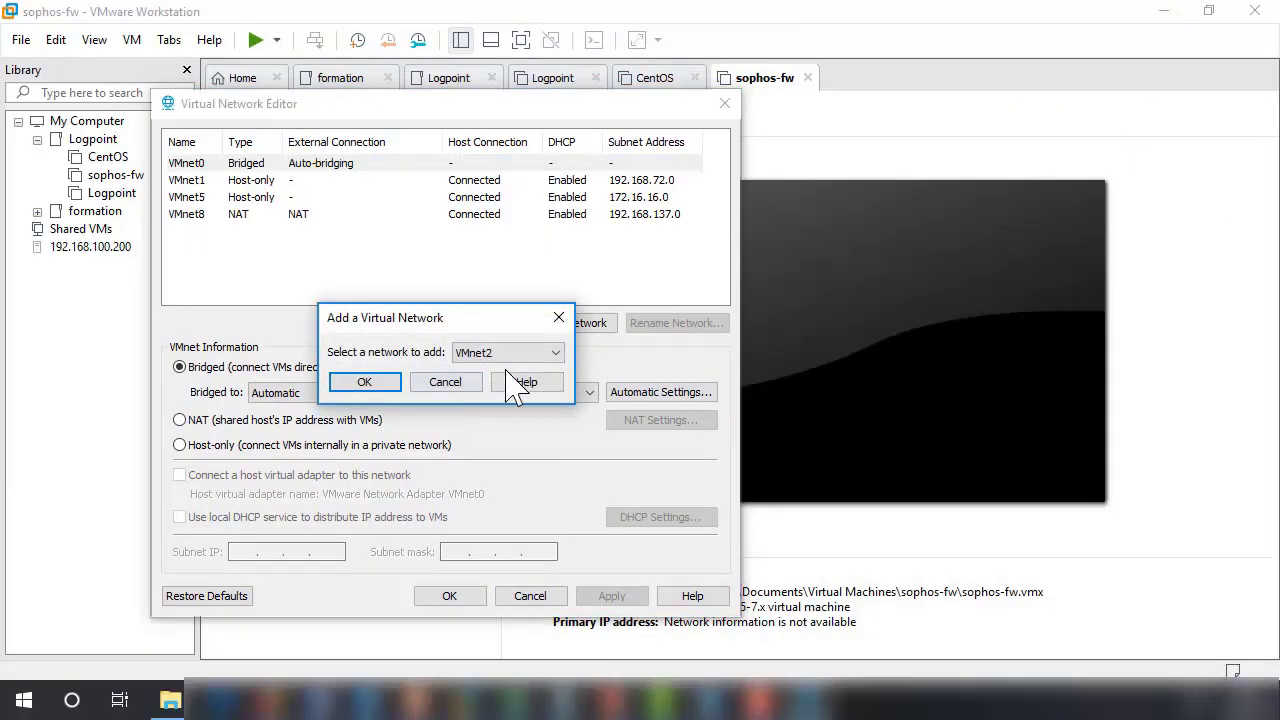
left_click(512, 353)
left_click(490, 459)
left_click(364, 384)
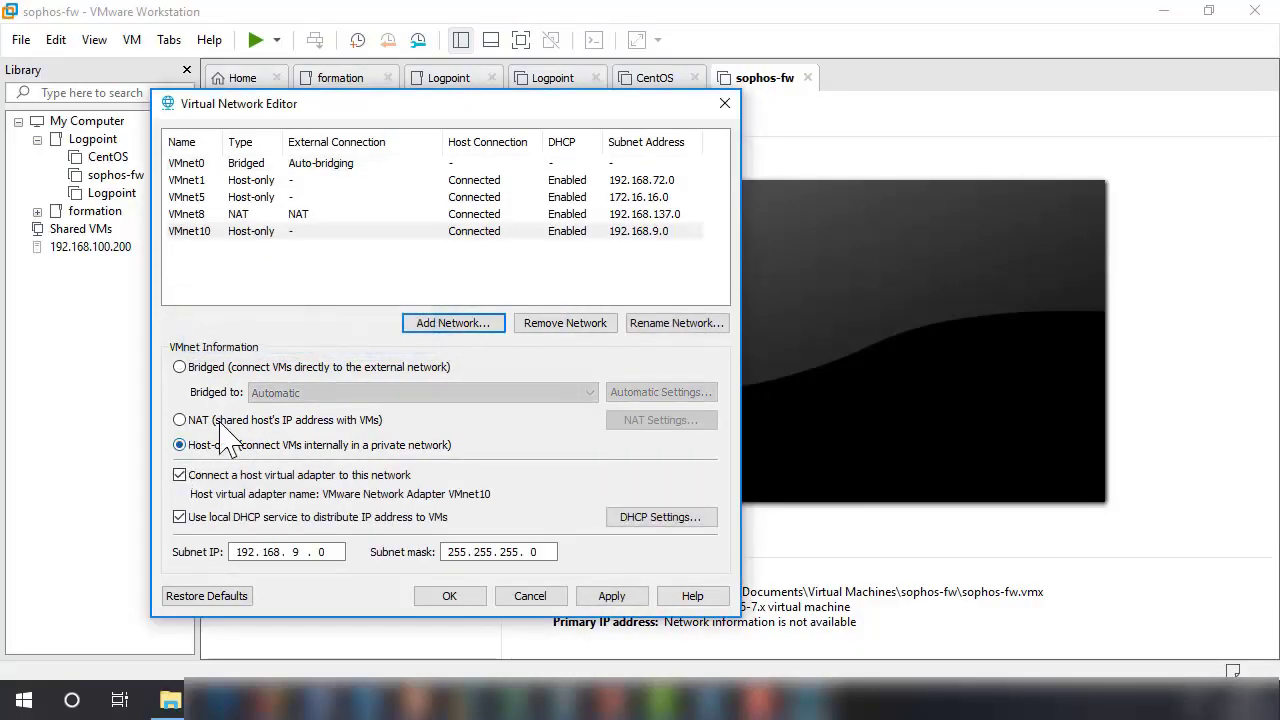
Disable the local DHCP service for VMnet10, set its subnet IP to 10.1.1.0, and save the network configuration
left_click(180, 518)
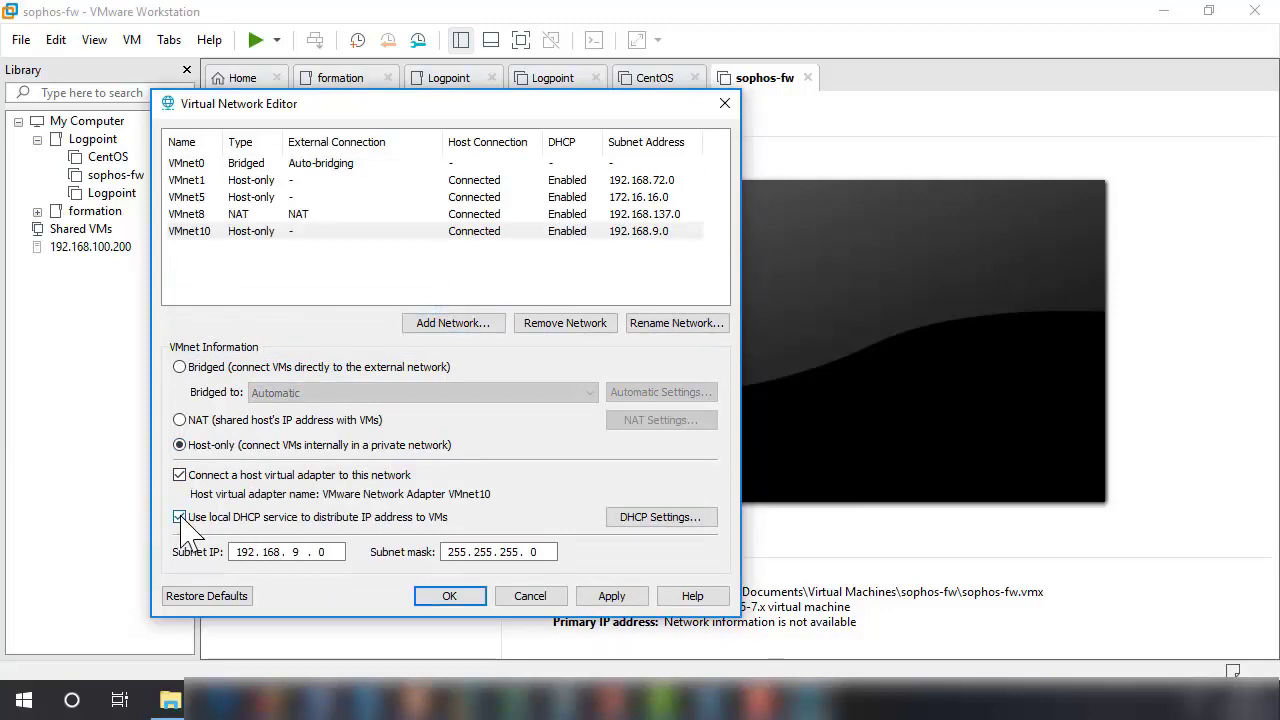
left_click(257, 551)
left_click_drag(241, 551, 187, 551)
type("10 . ")
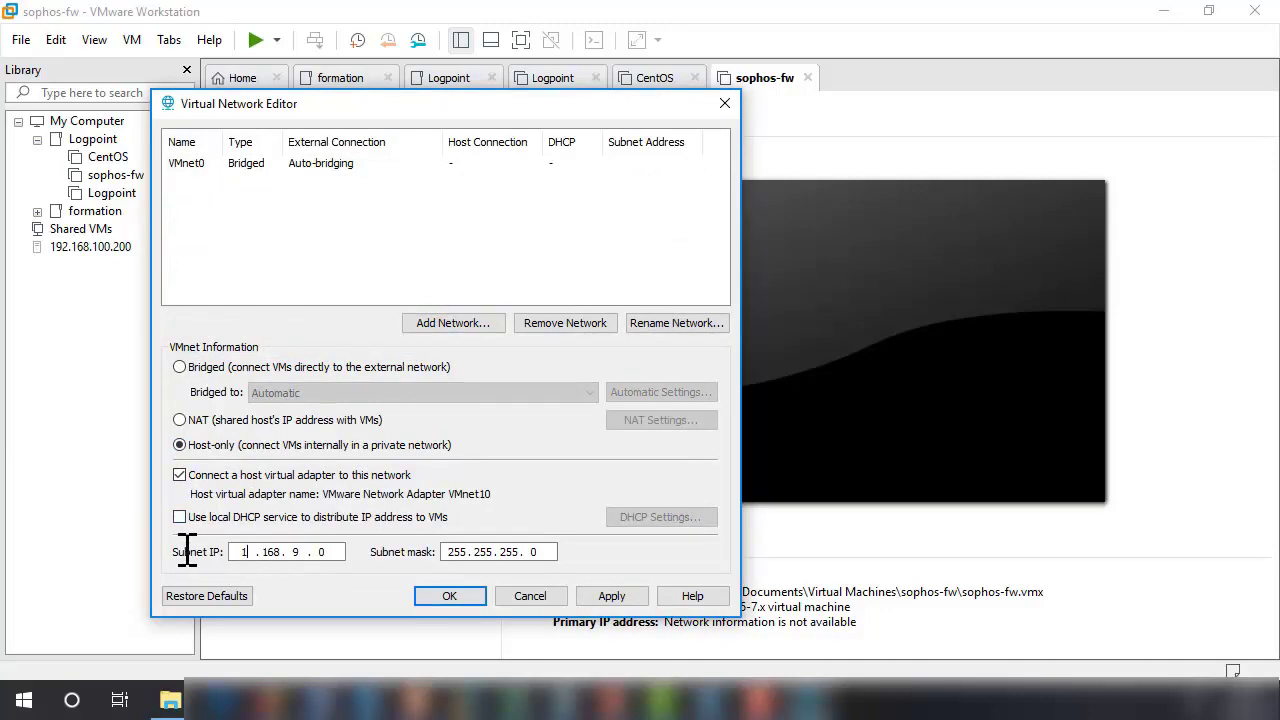
type("1")
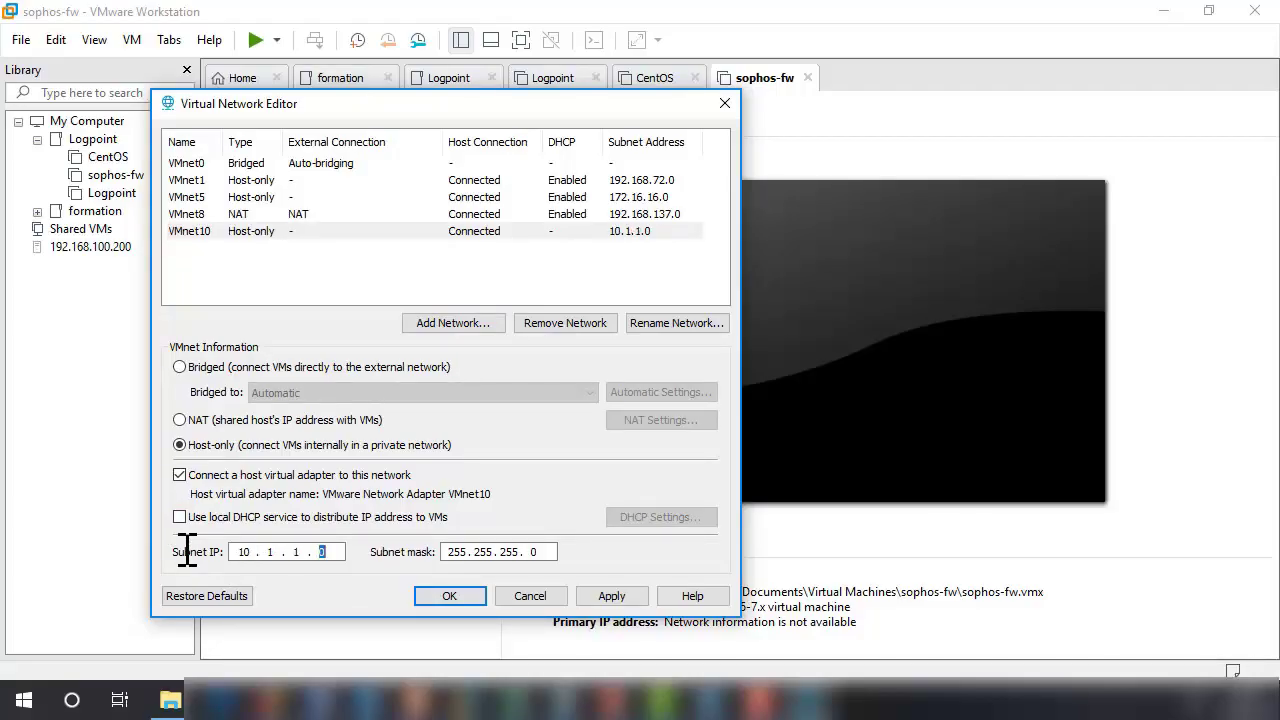
left_click(609, 597)
left_click(612, 596)
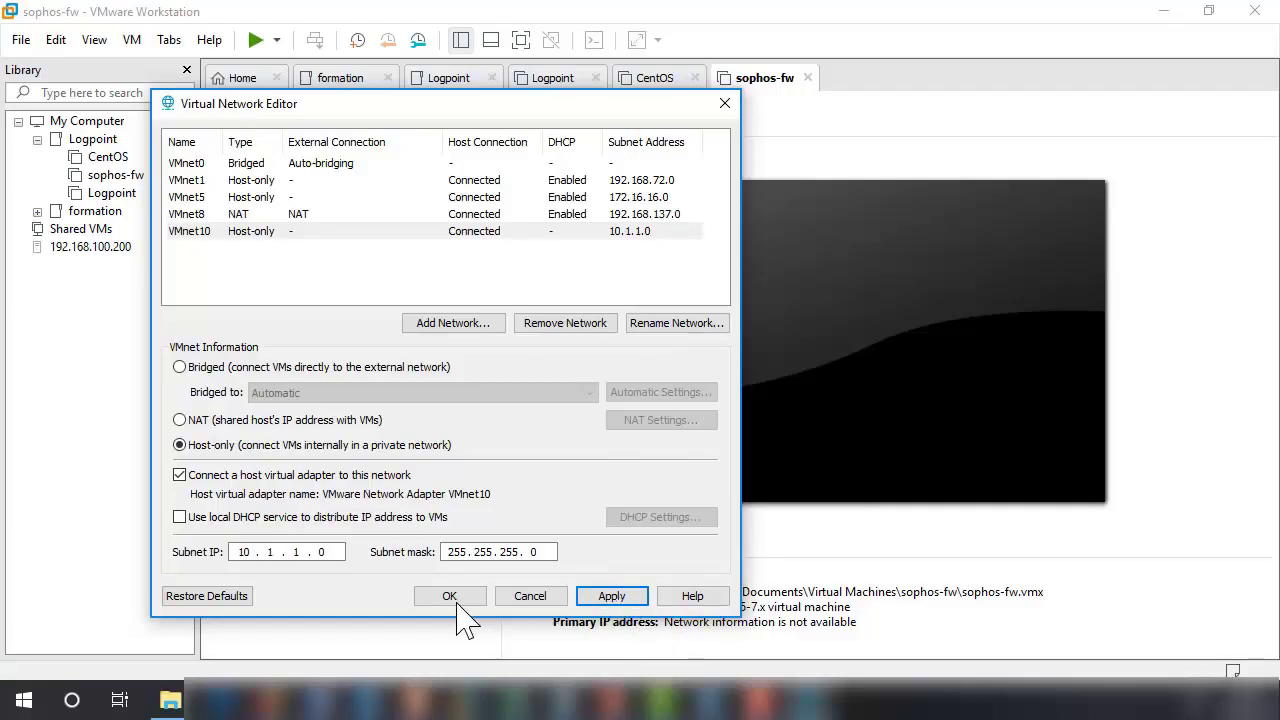
left_click(457, 603)
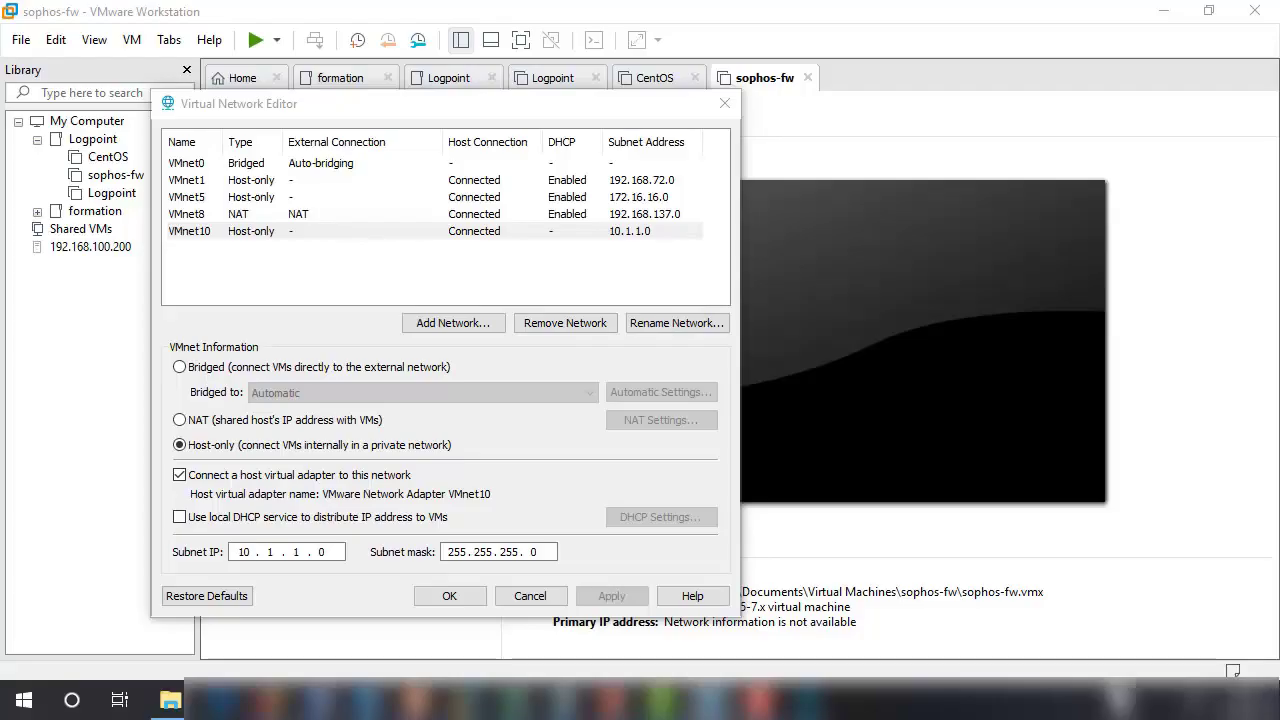
left_click(457, 603)
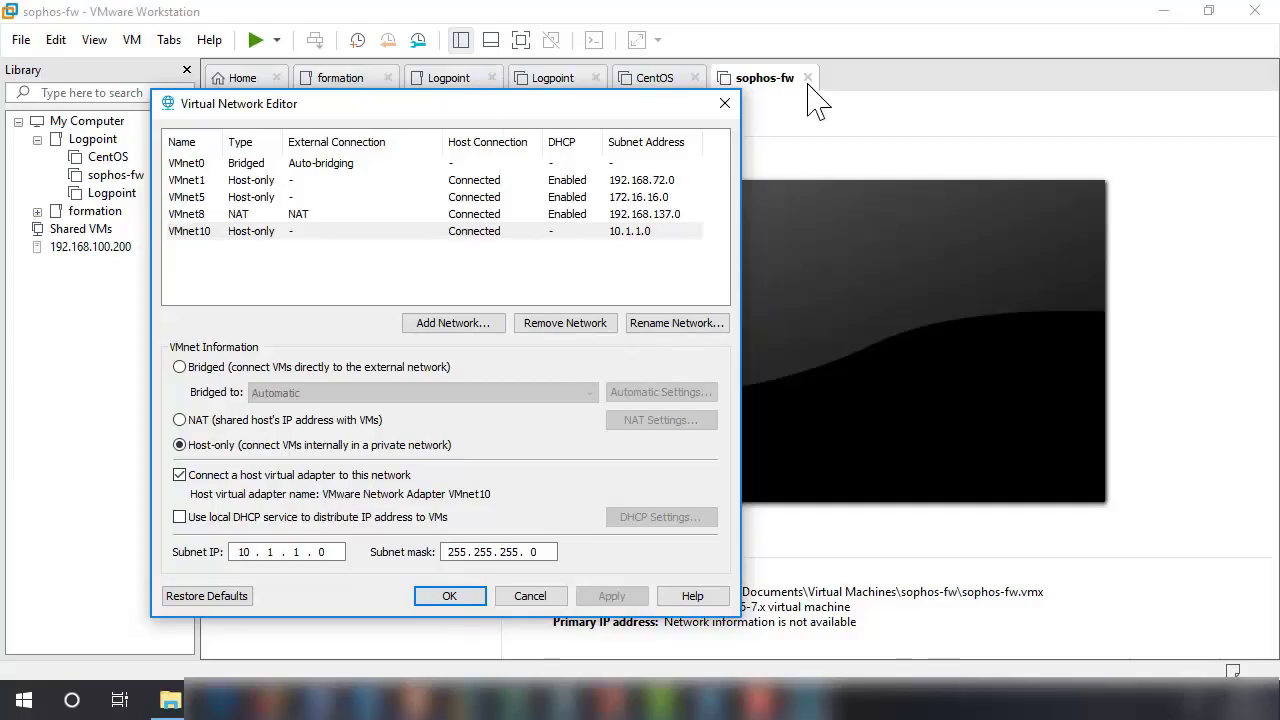
left_click(473, 592)
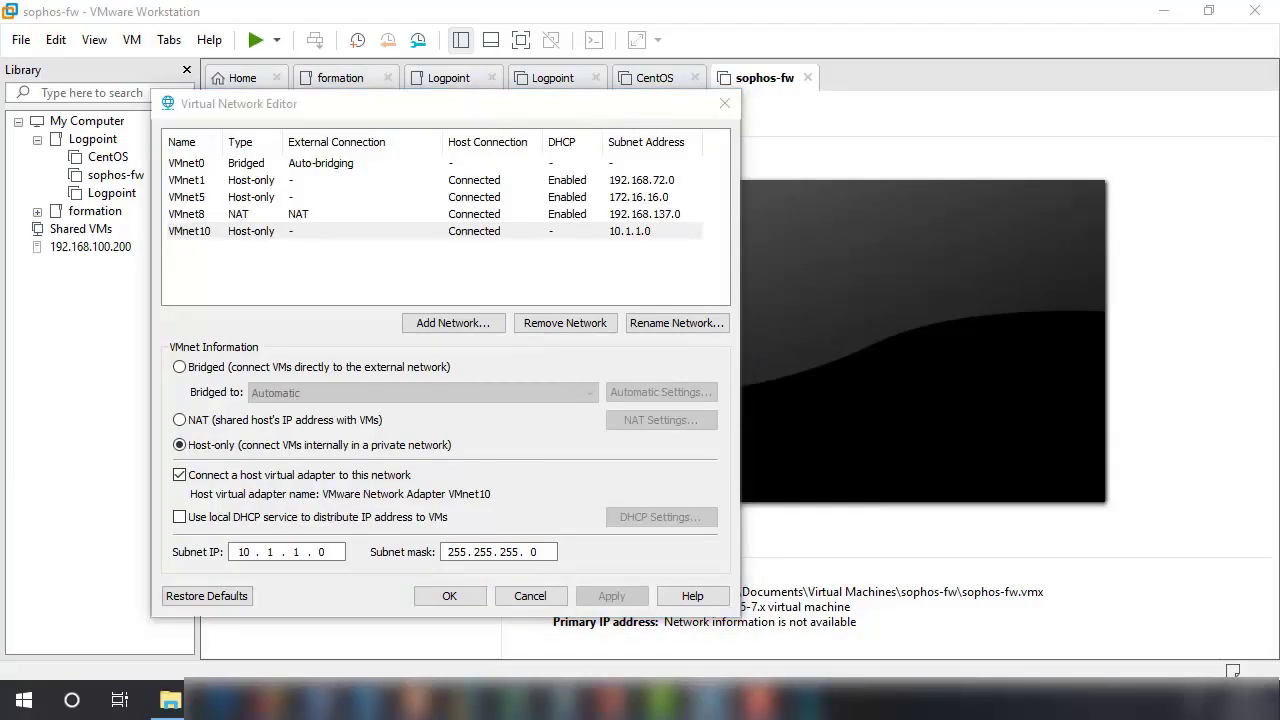
Switch to Windows Network Connections and check the IPv4 address in the VMnet10 adapter's connection details
left_click(568, 244)
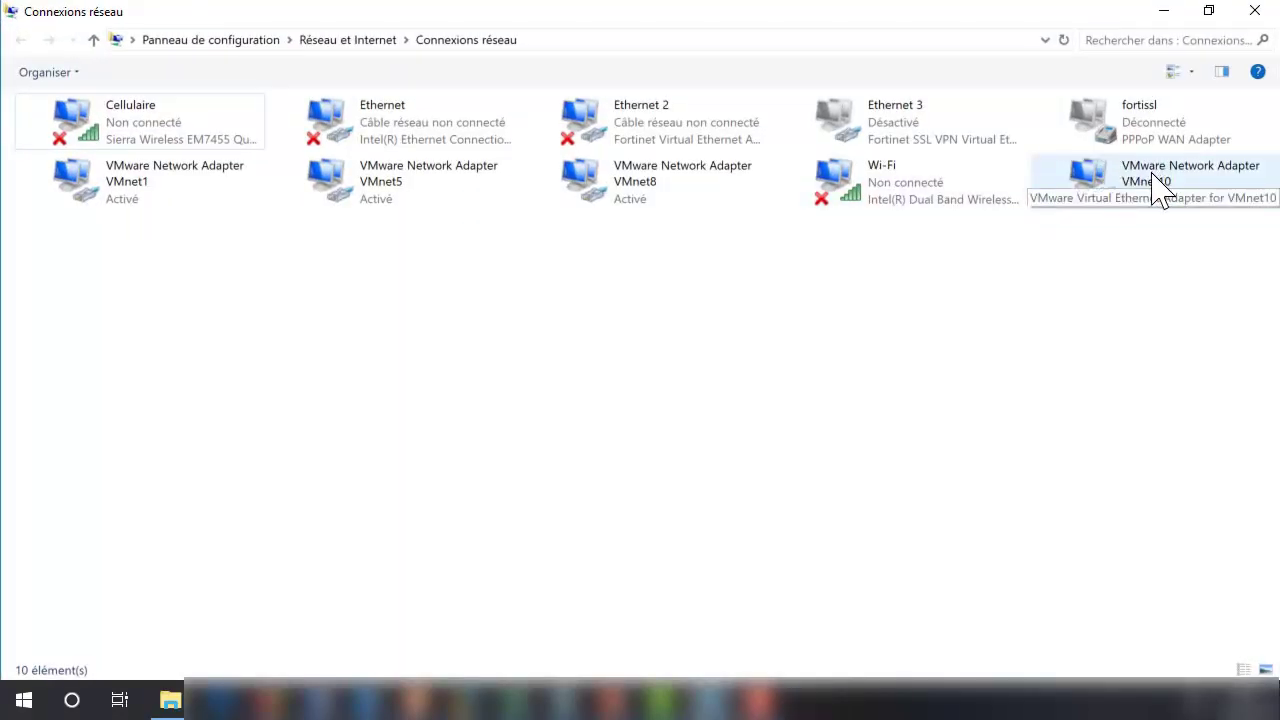
left_click(1136, 194)
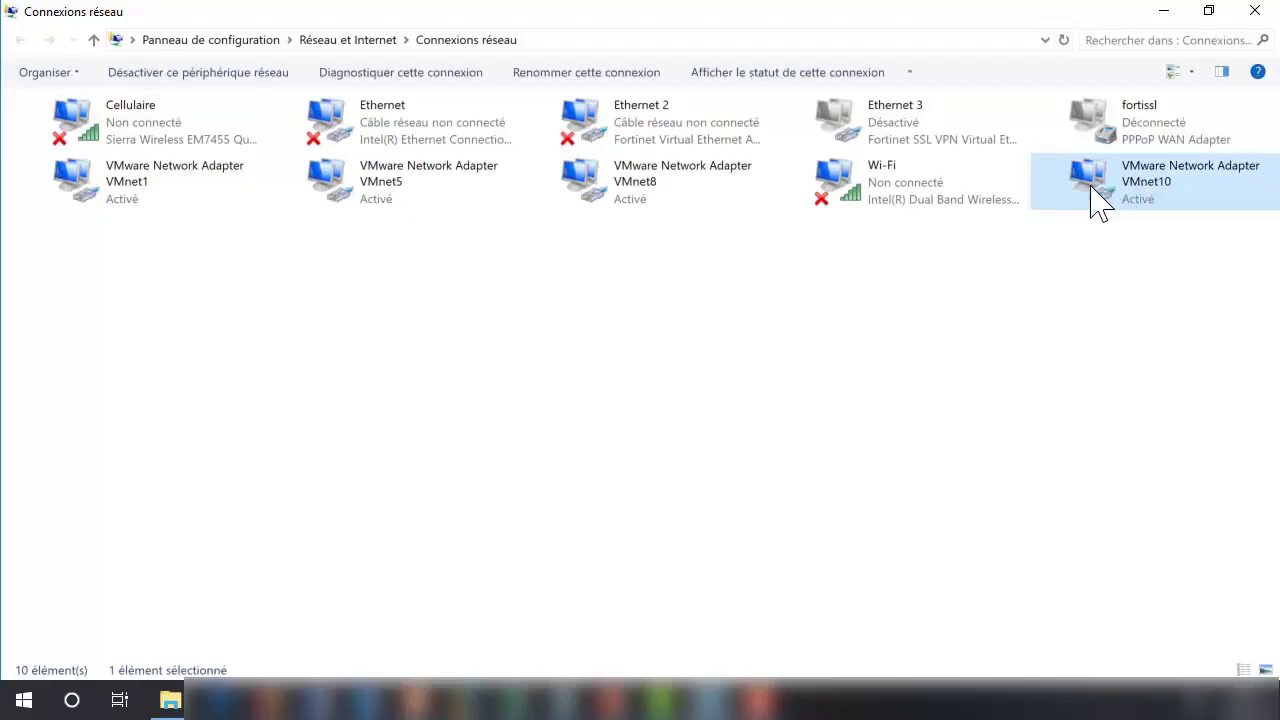
double_click(1106, 188)
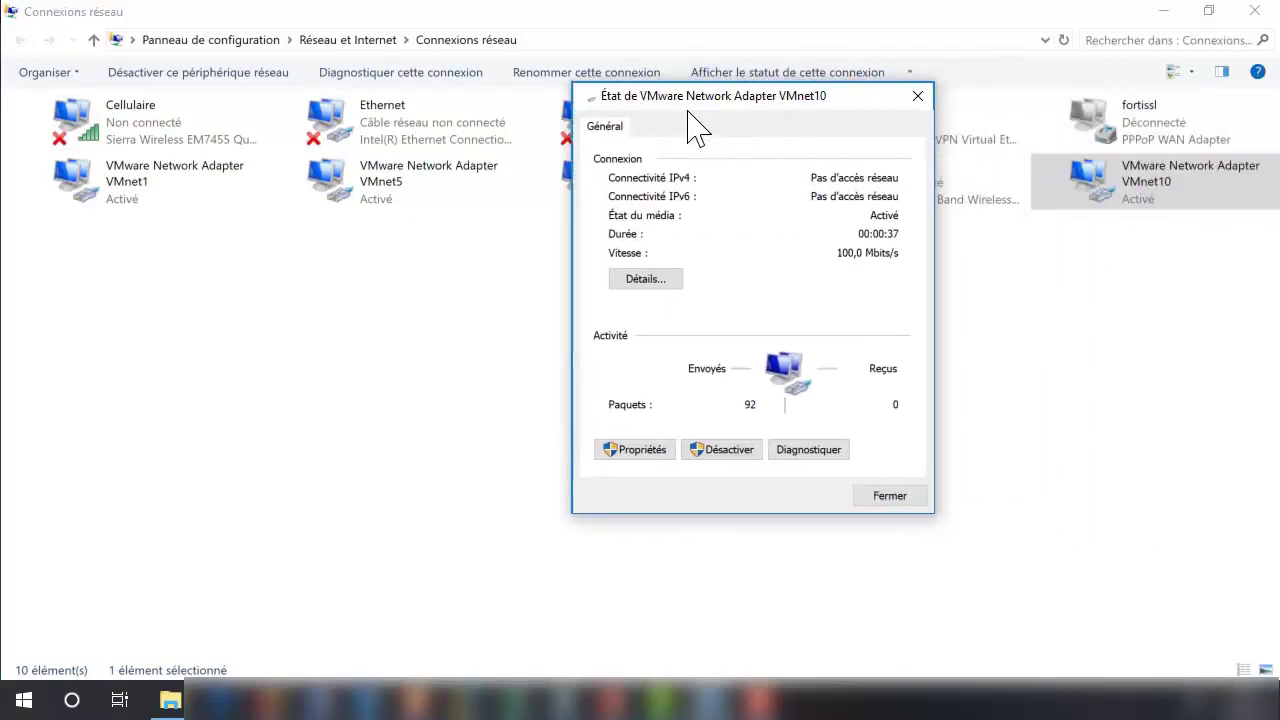
left_click(560, 306)
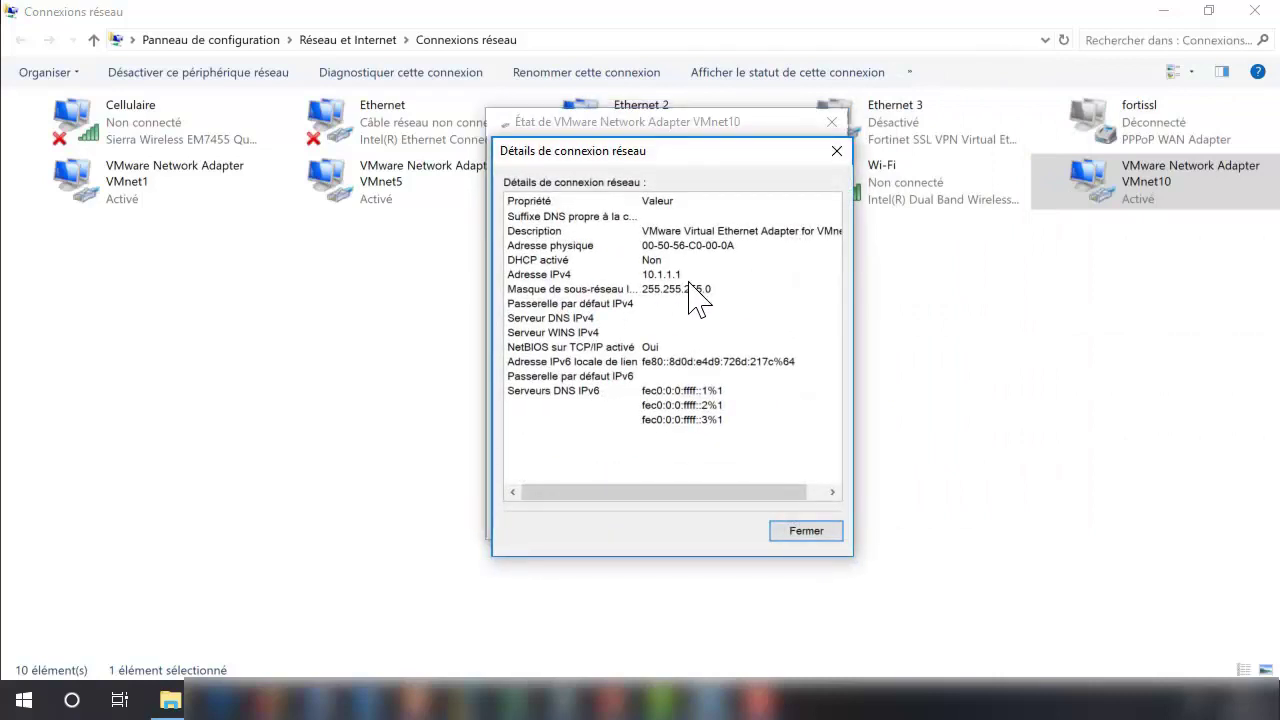
left_click(695, 276)
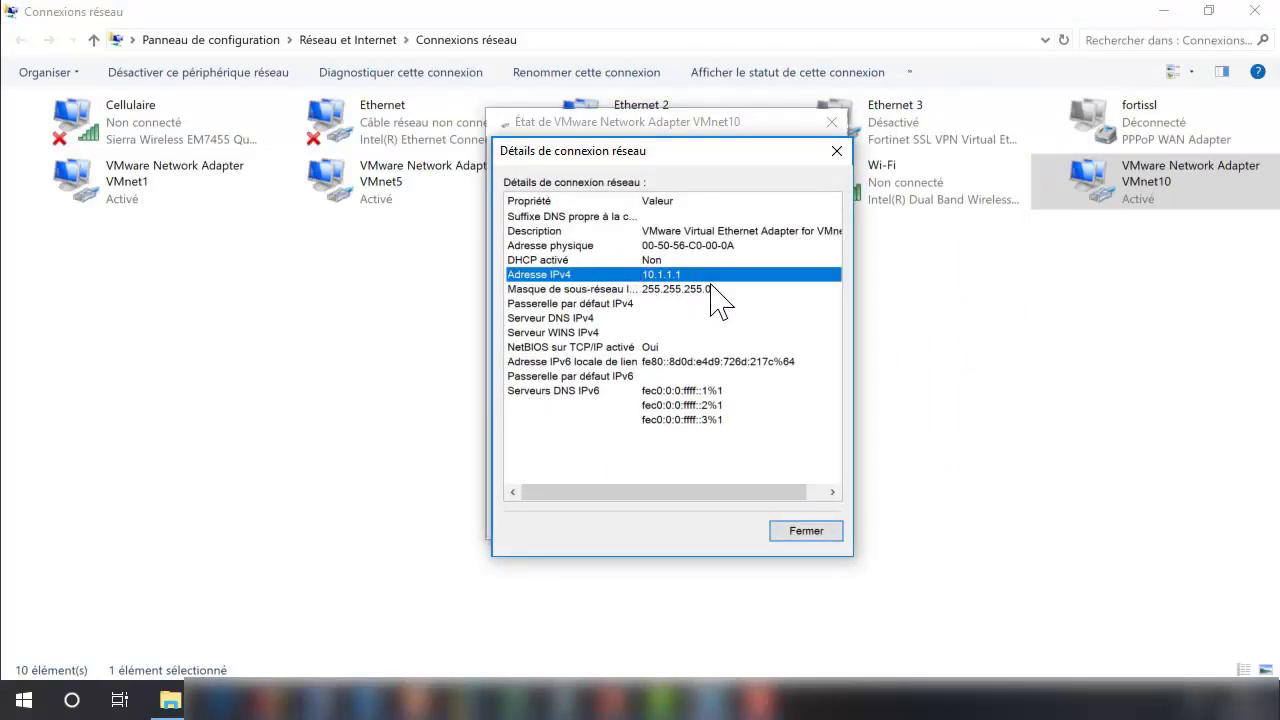
left_click(824, 532)
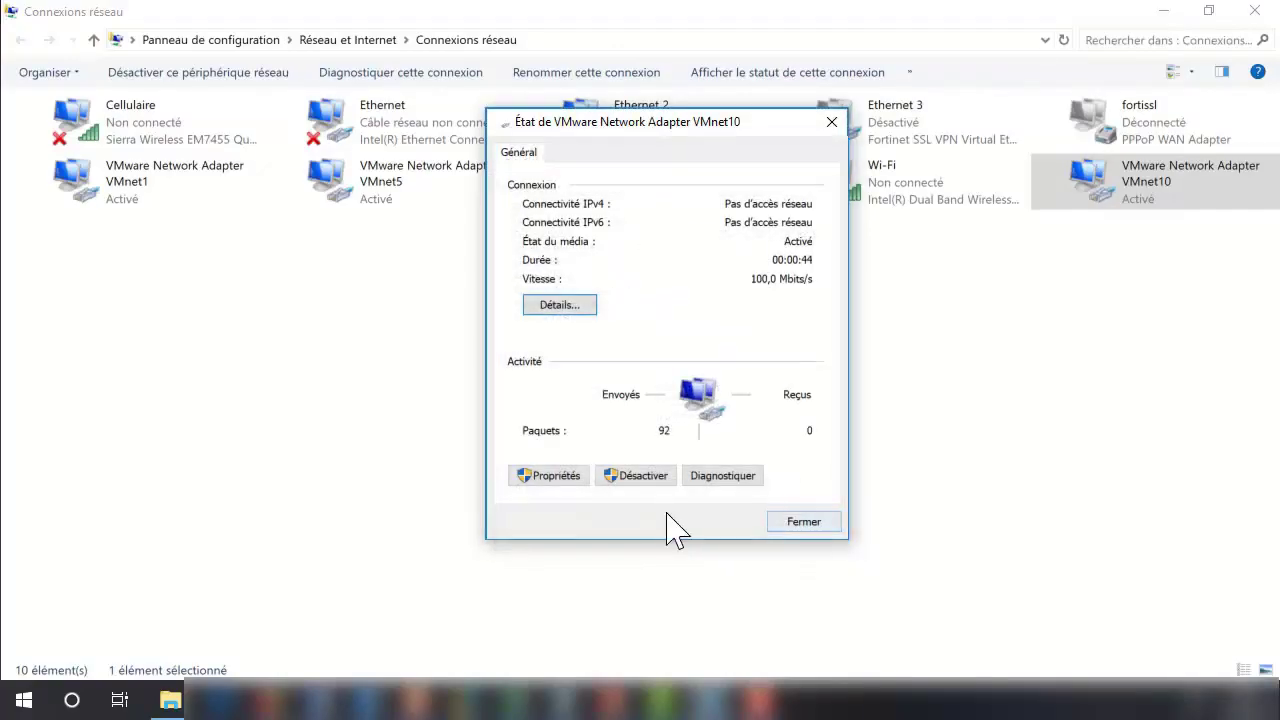
Set the VMnet10 adapter's static IPv4 address to 10.1.1.2 and close Network Connections
left_click(560, 478)
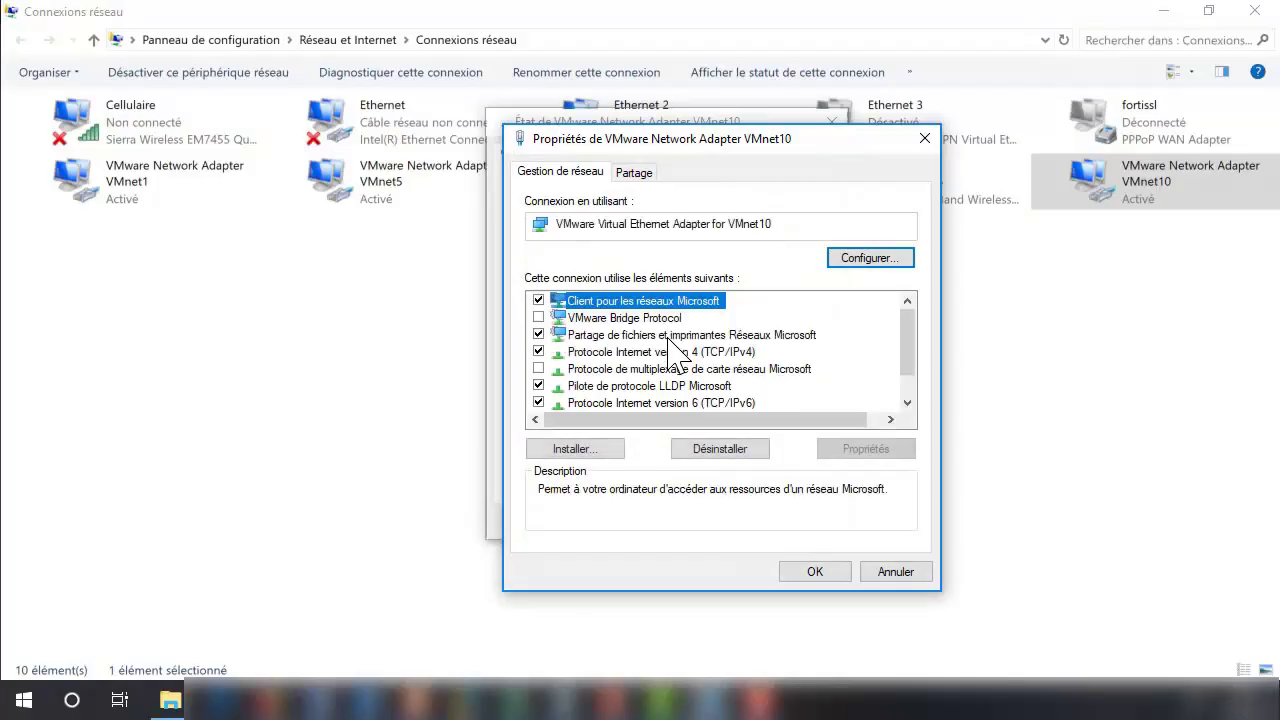
left_click(733, 352)
double_click(740, 360)
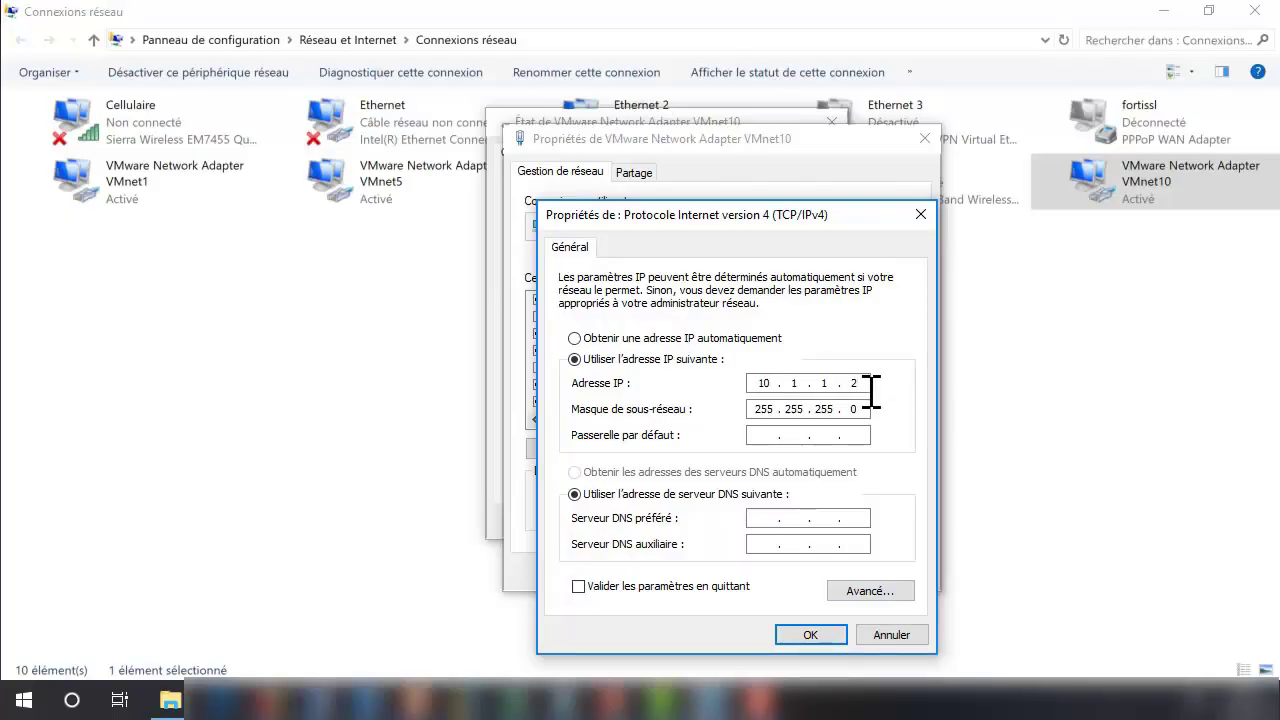
left_click(826, 633)
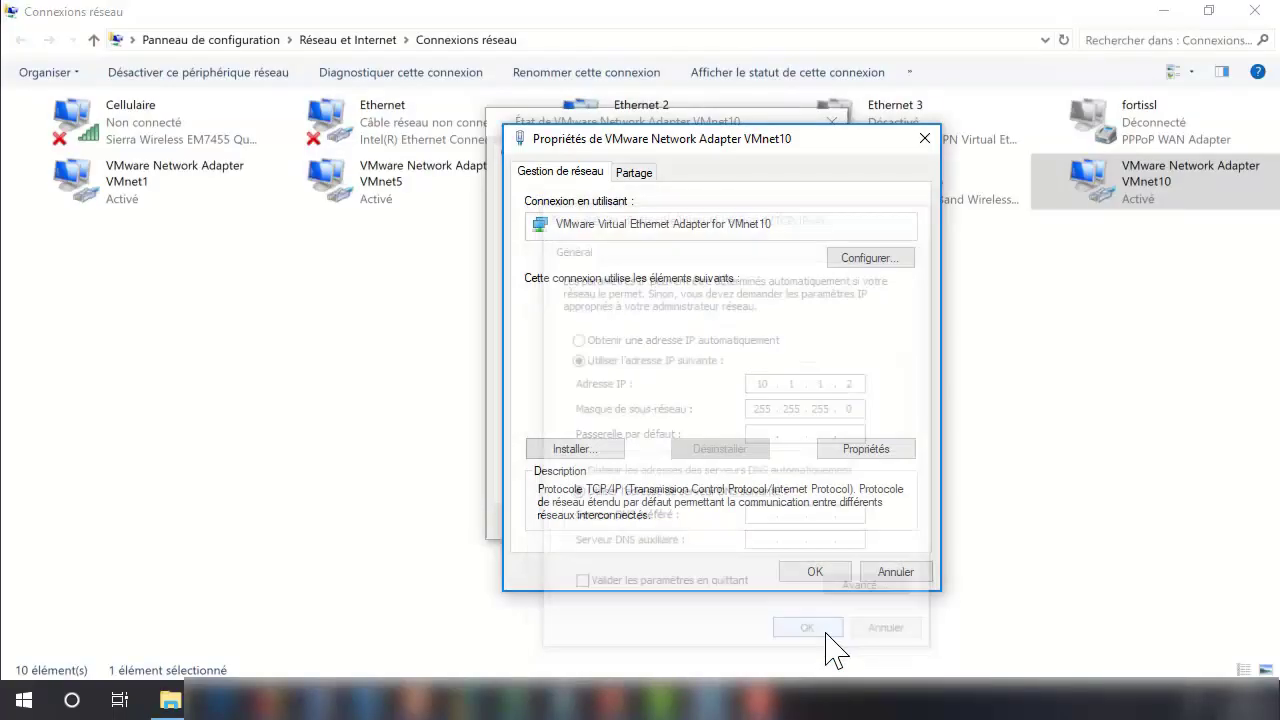
left_click(818, 575)
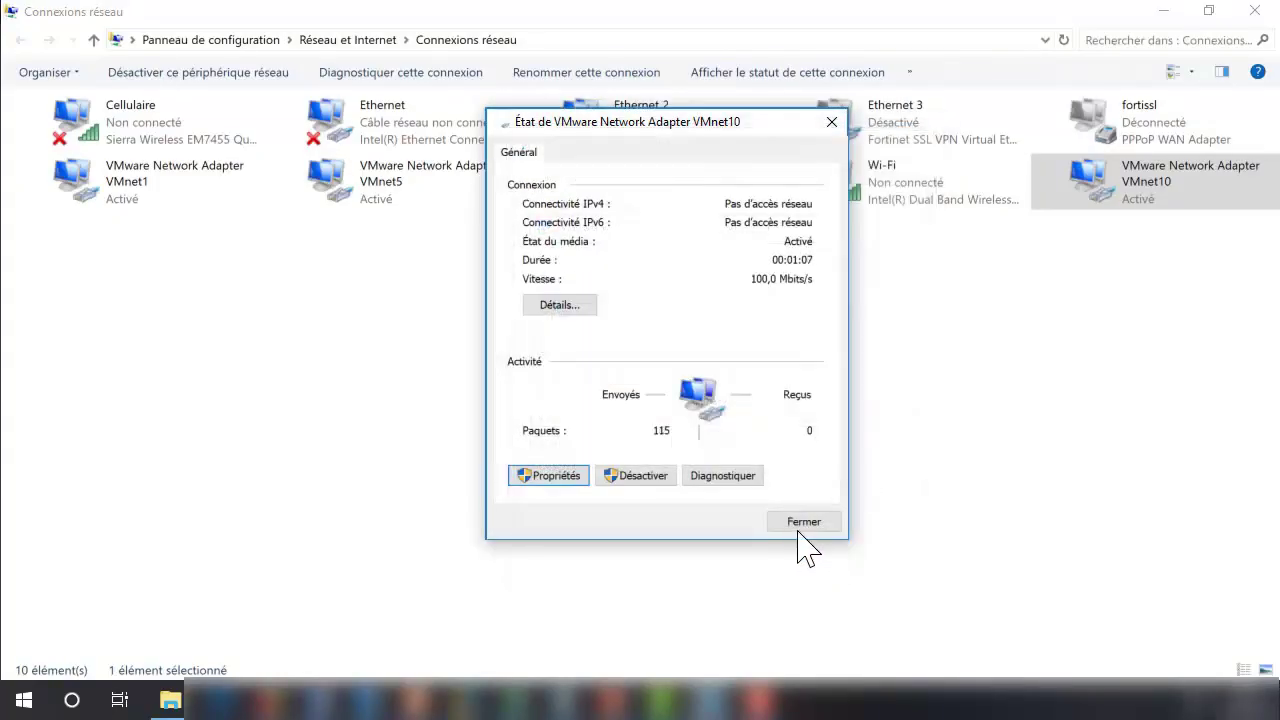
left_click(800, 527)
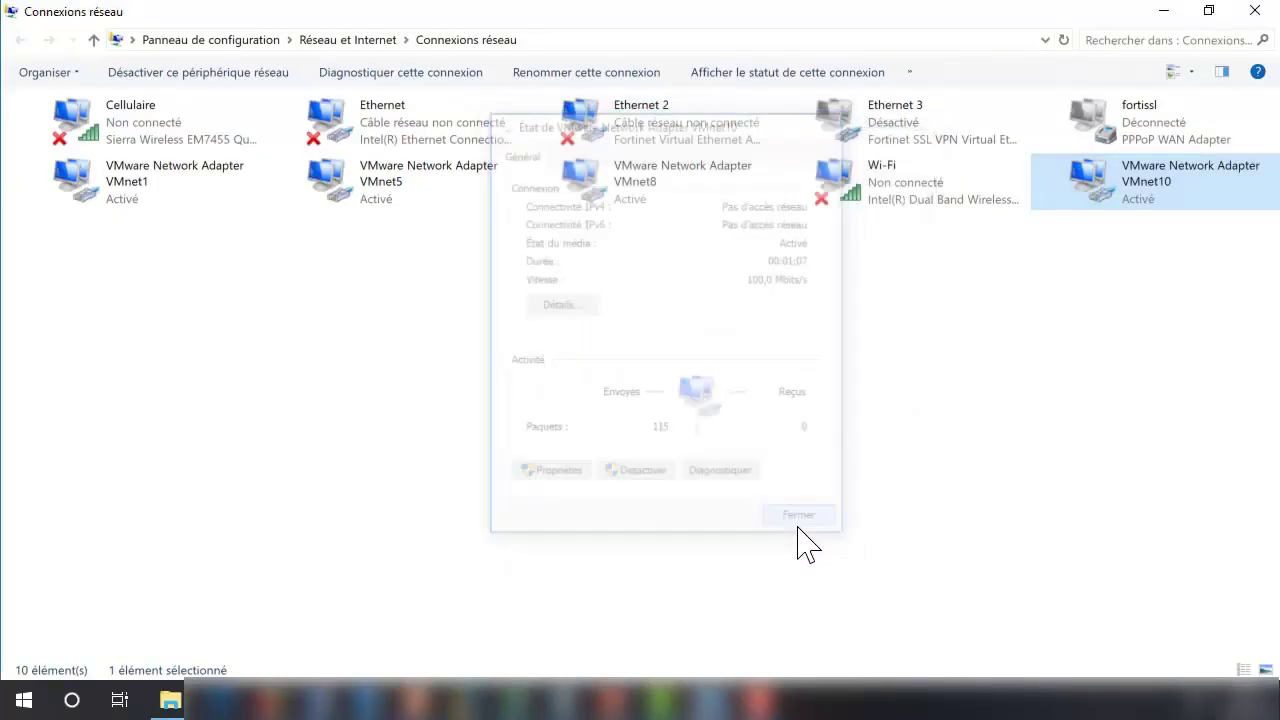
left_click(1255, 12)
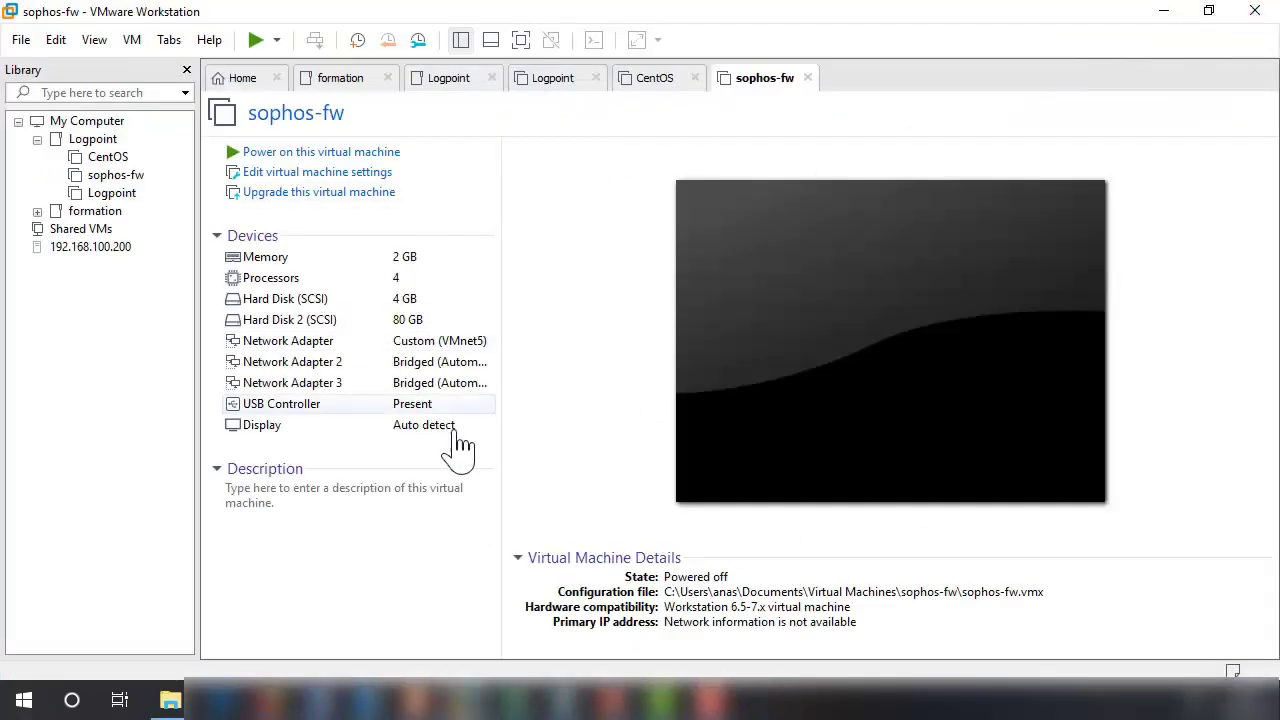
Connect the CentOS virtual machine's network adapter to the custom virtual network VMnet10 (Host-only) and save its settings
left_click(432, 90)
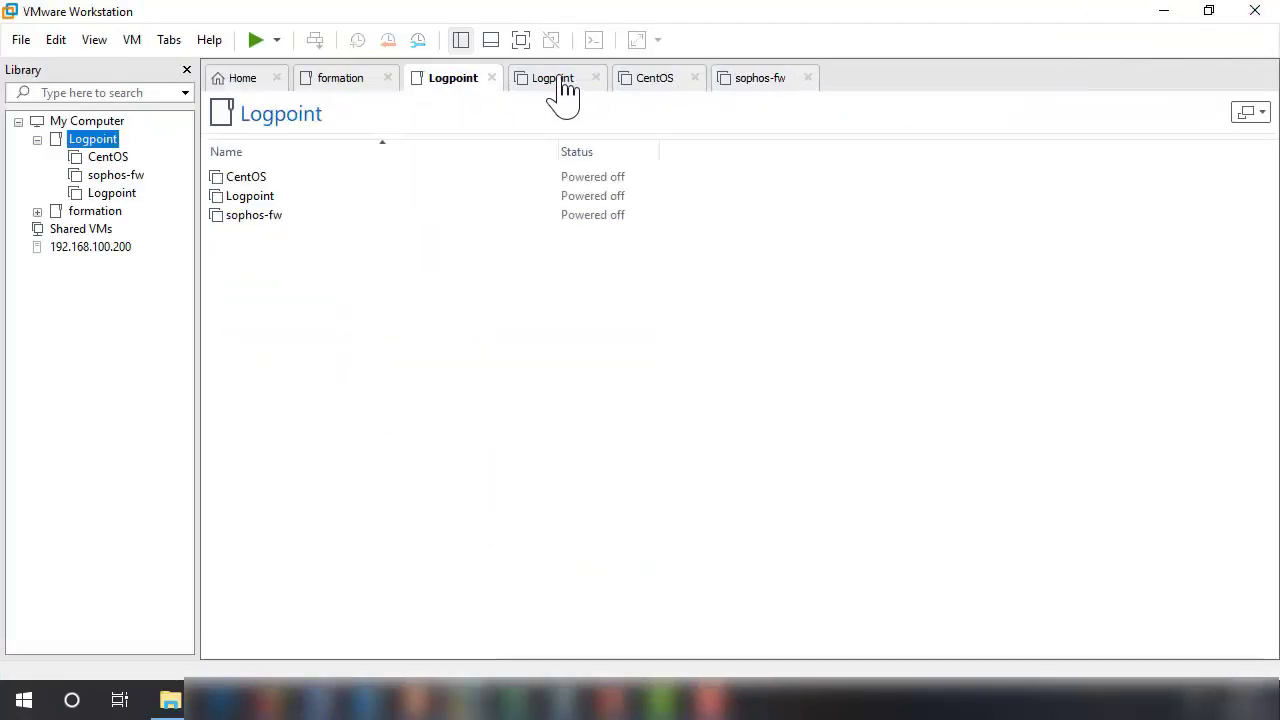
left_click(657, 88)
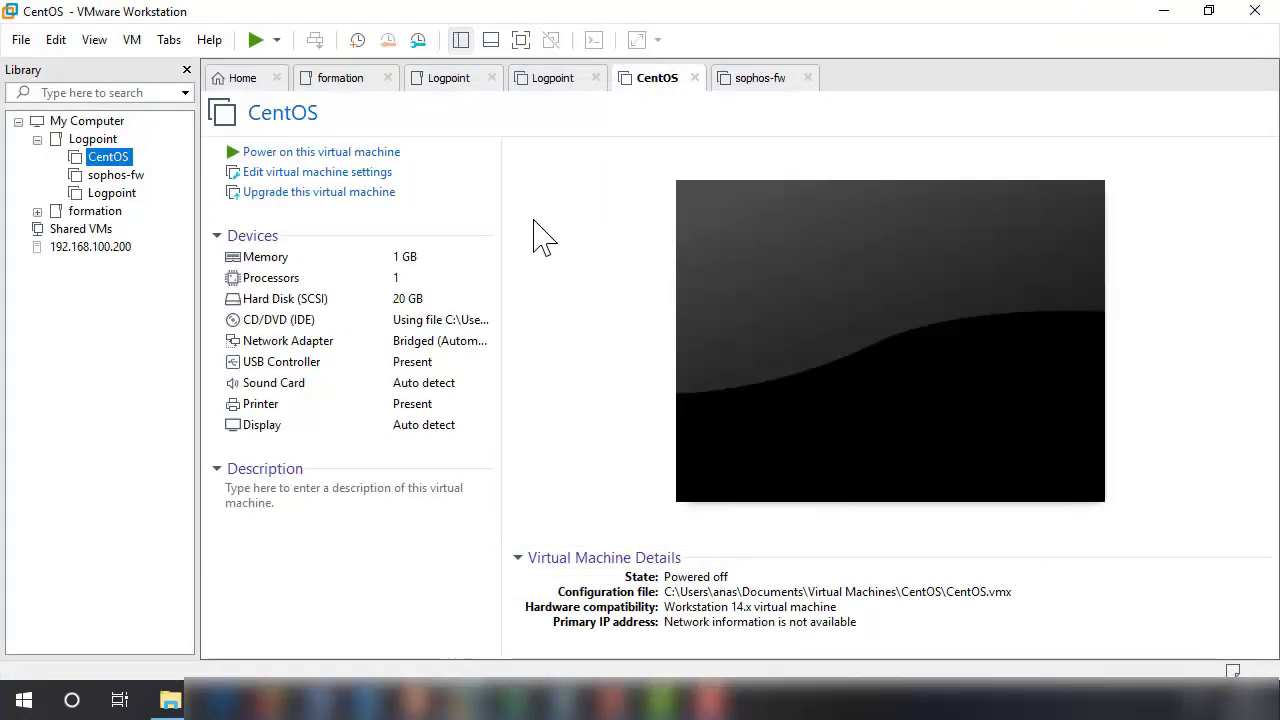
left_click(280, 345)
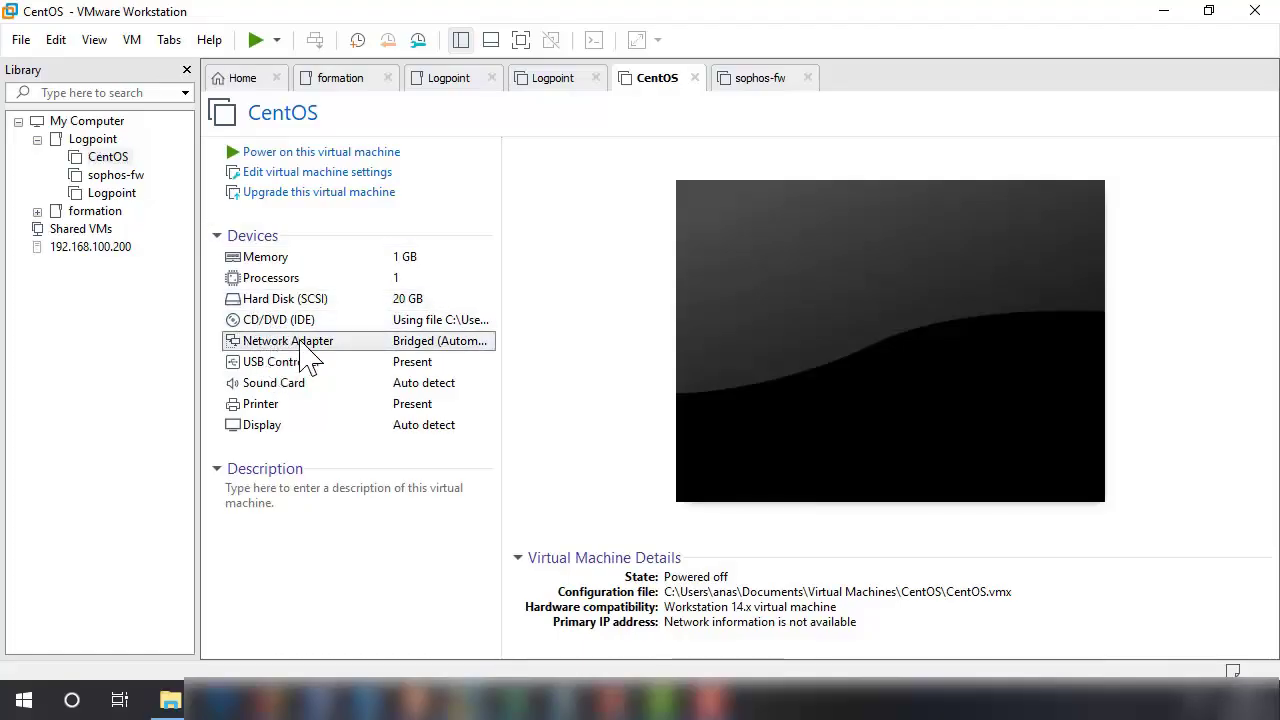
double_click(303, 342)
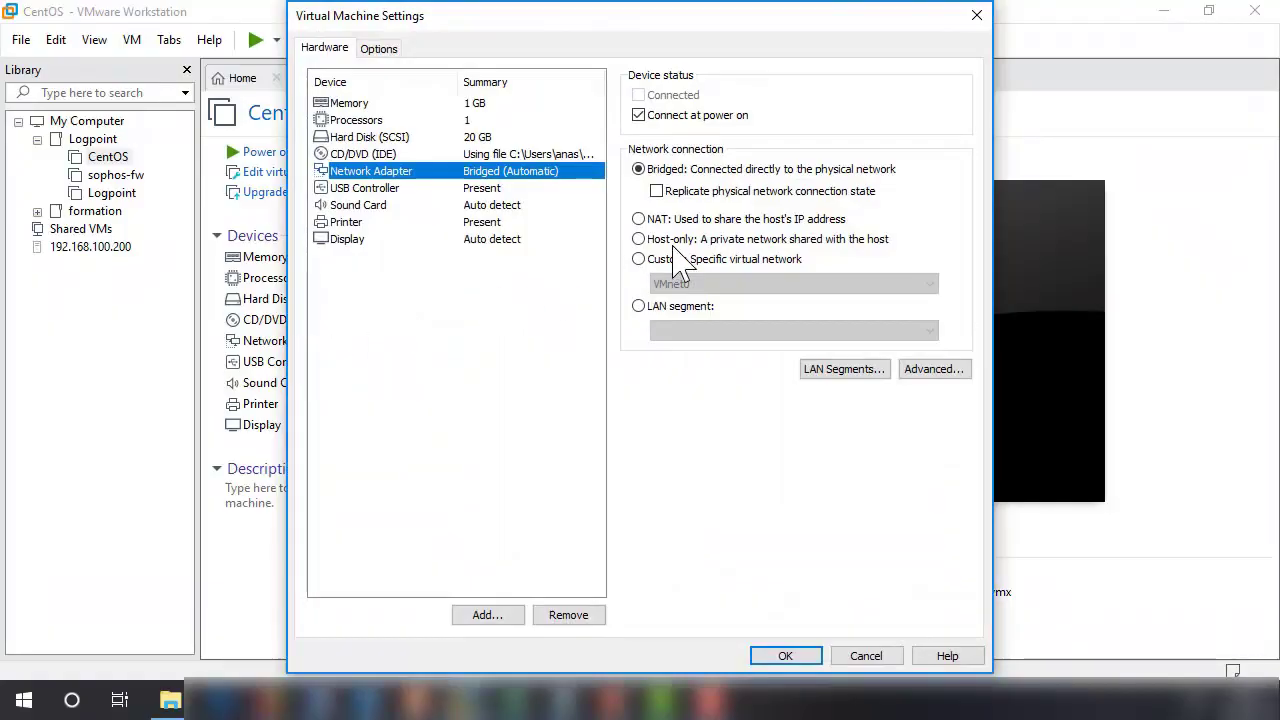
left_click(641, 260)
left_click(680, 284)
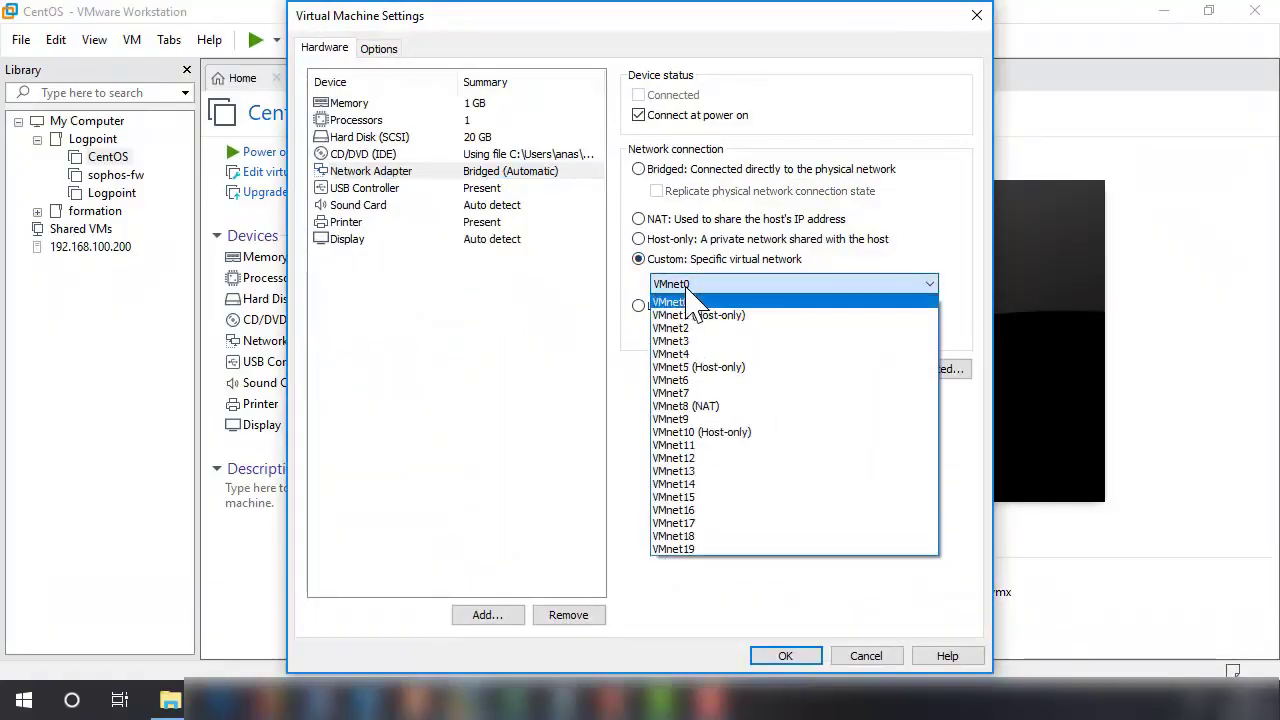
left_click(700, 432)
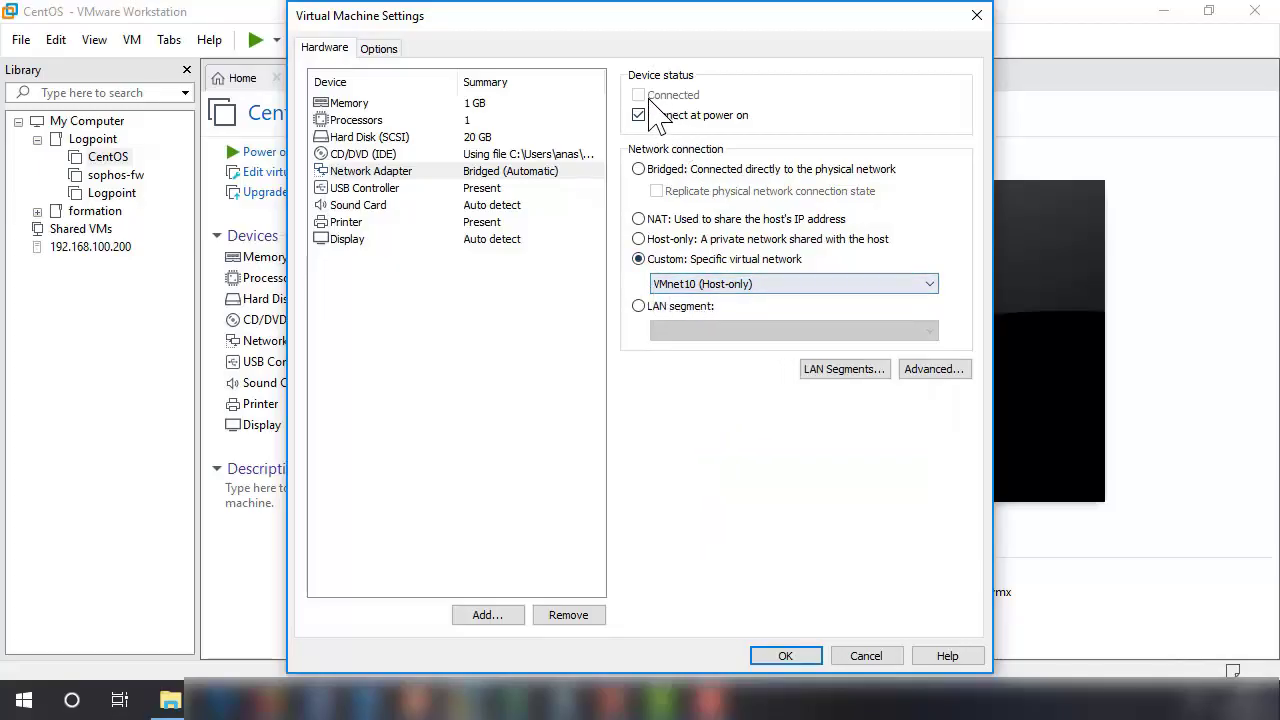
left_click(812, 658)
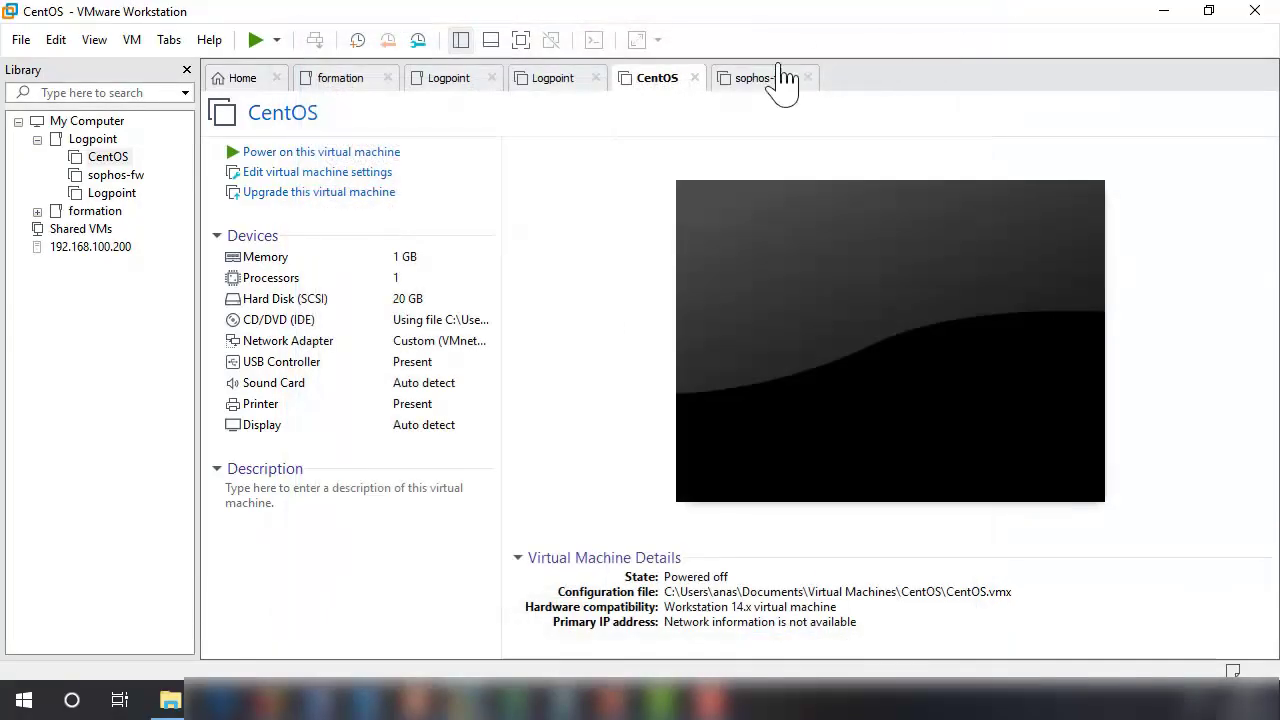
Connect Network Adapter 2 of the sophos-fw virtual machine to the custom virtual network VMnet10 (Host-only) and save its settings
left_click(764, 82)
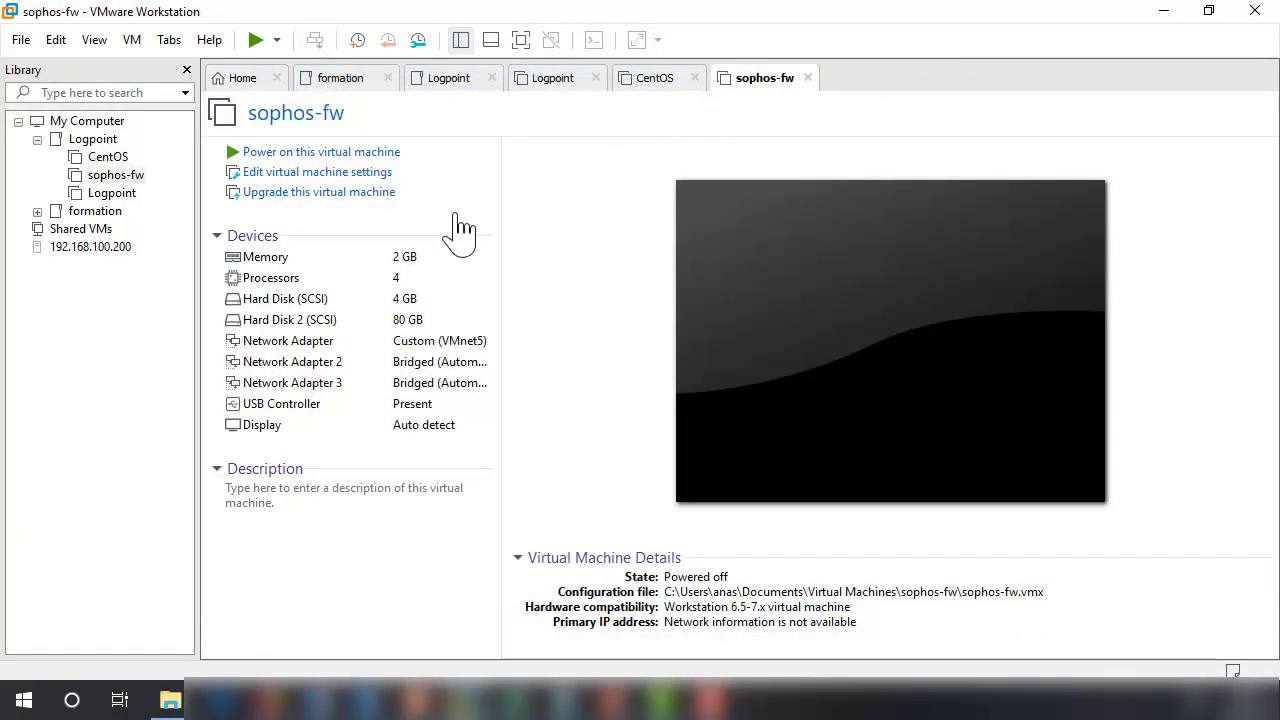
left_click(294, 368)
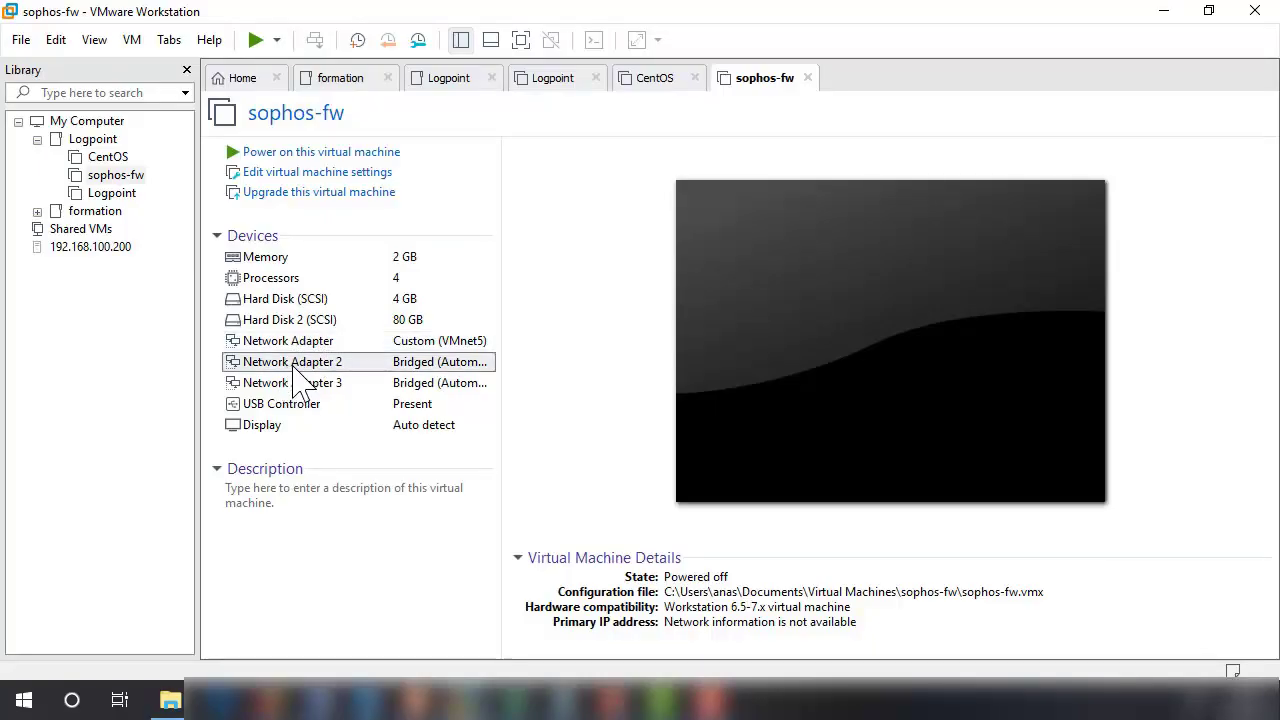
double_click(300, 364)
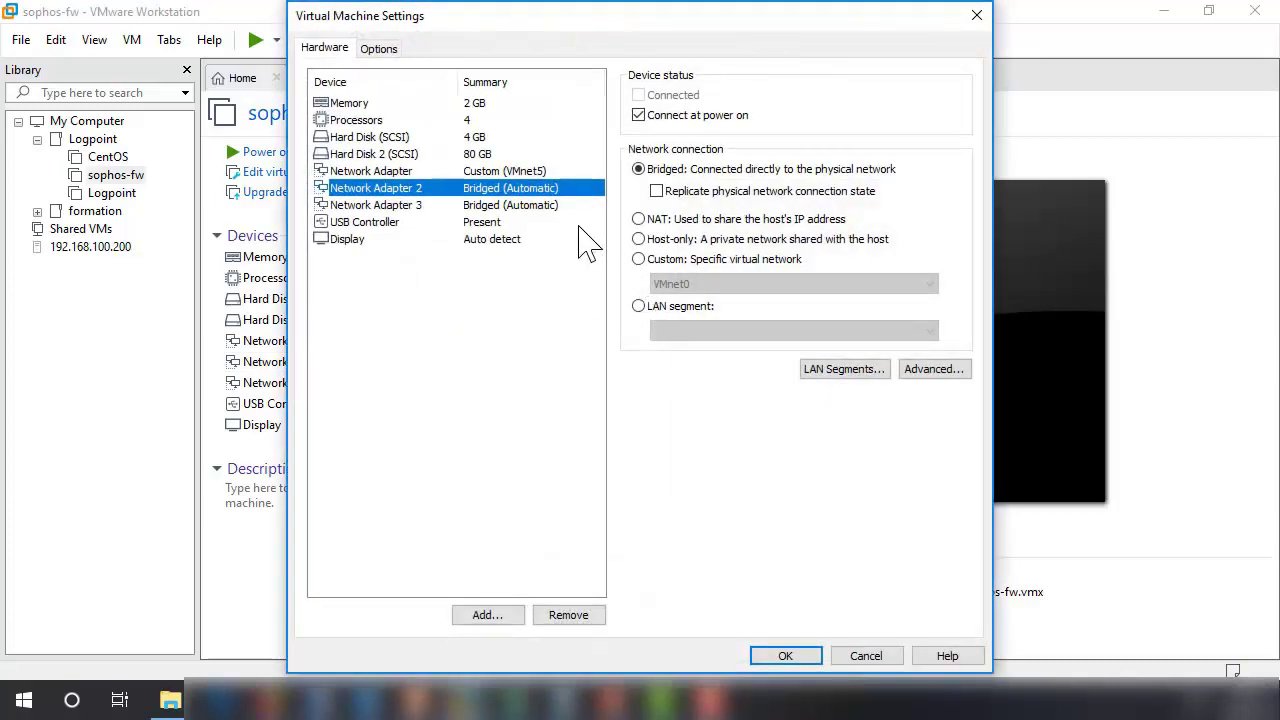
left_click(639, 259)
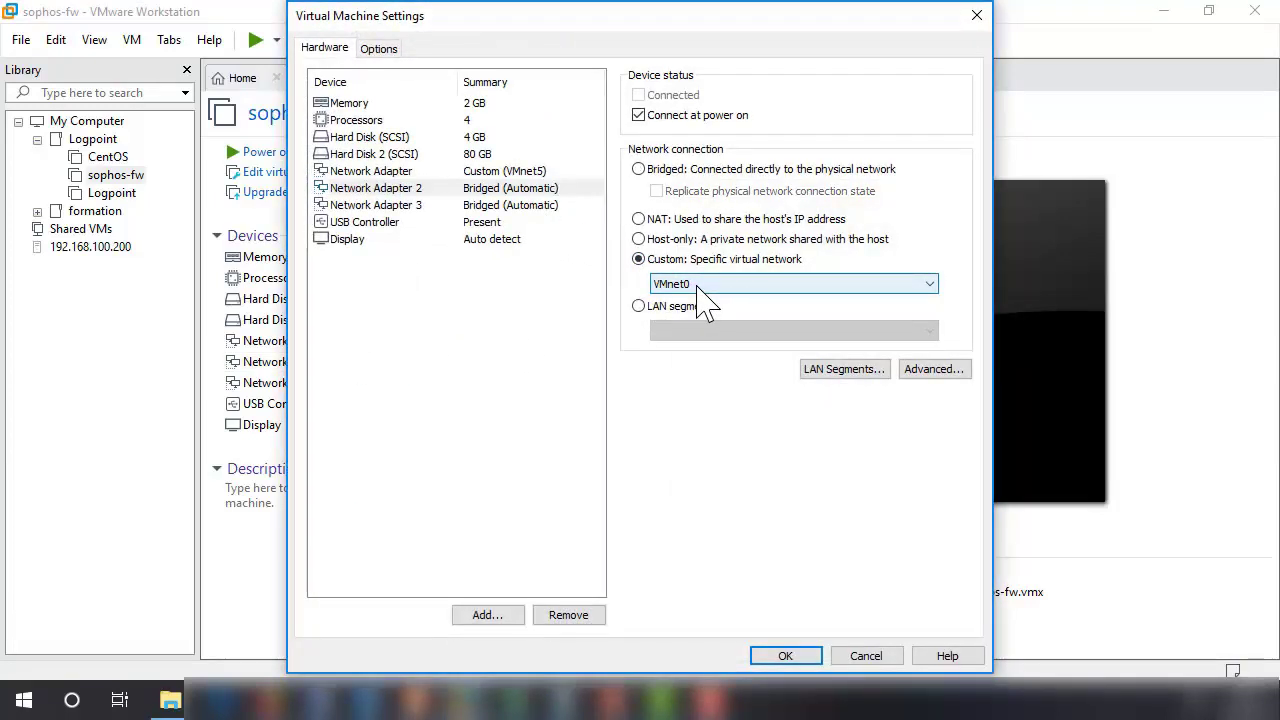
left_click(700, 285)
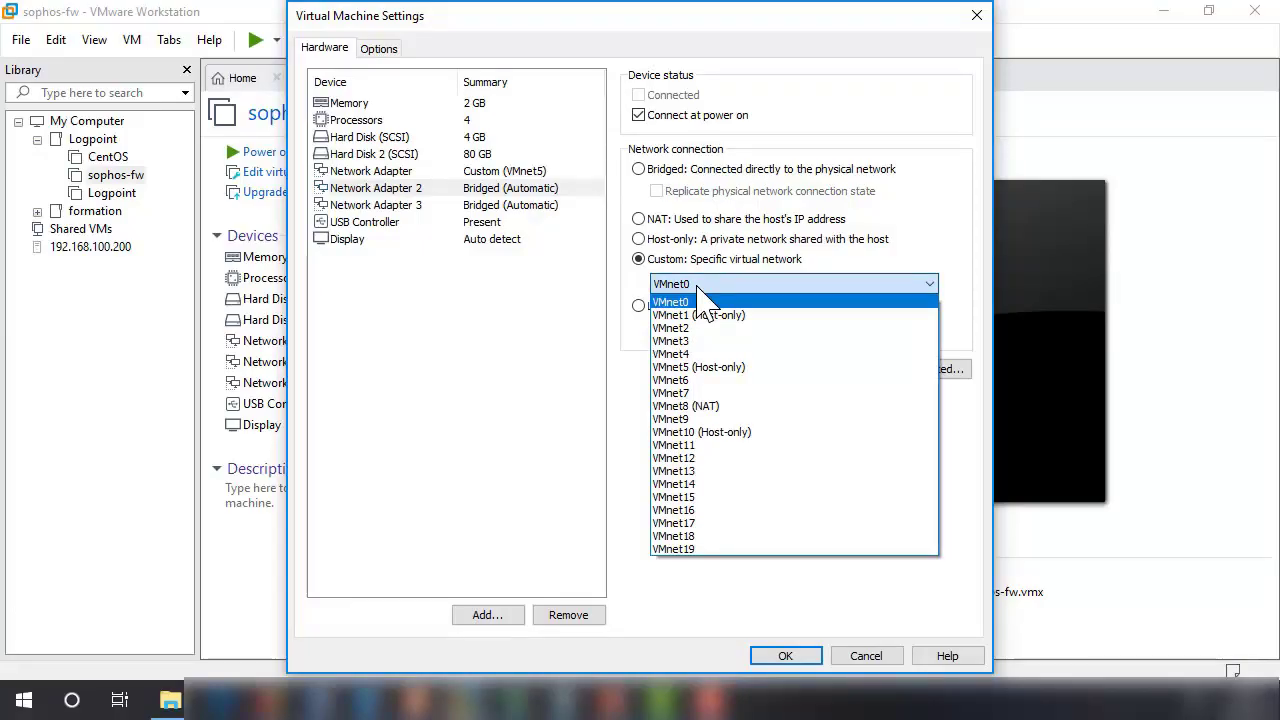
left_click(705, 432)
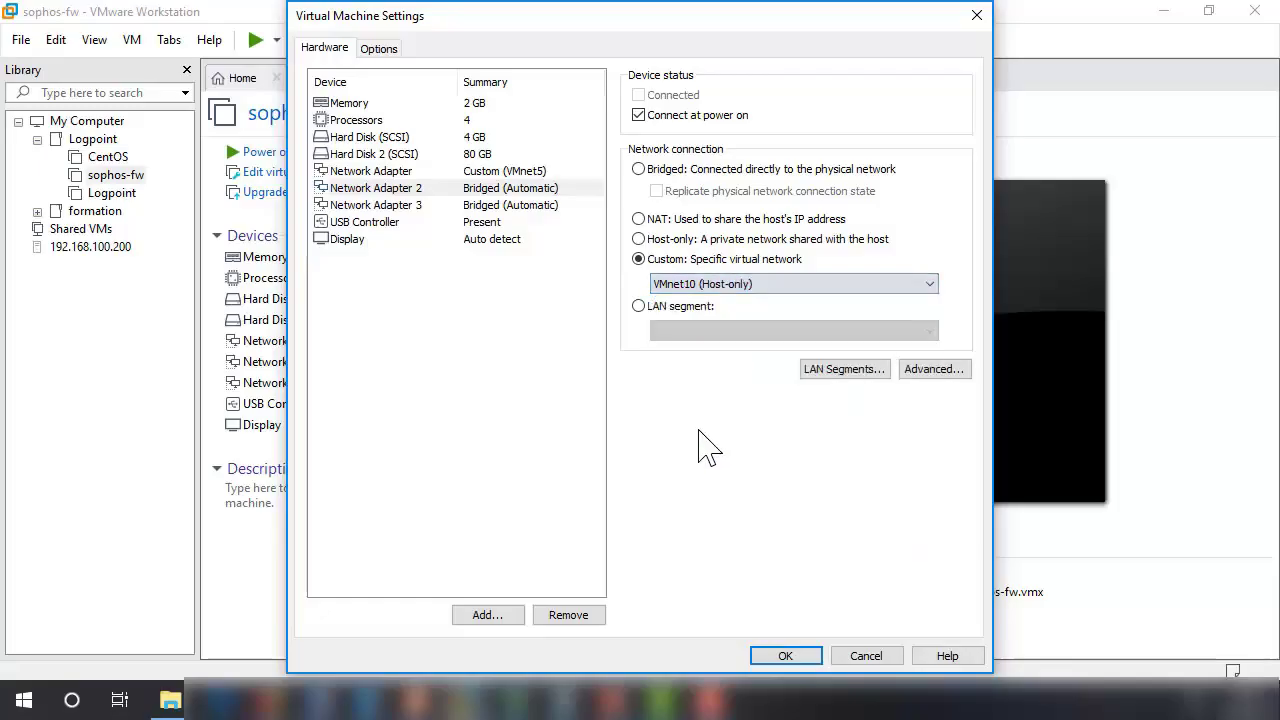
left_click(785, 655)
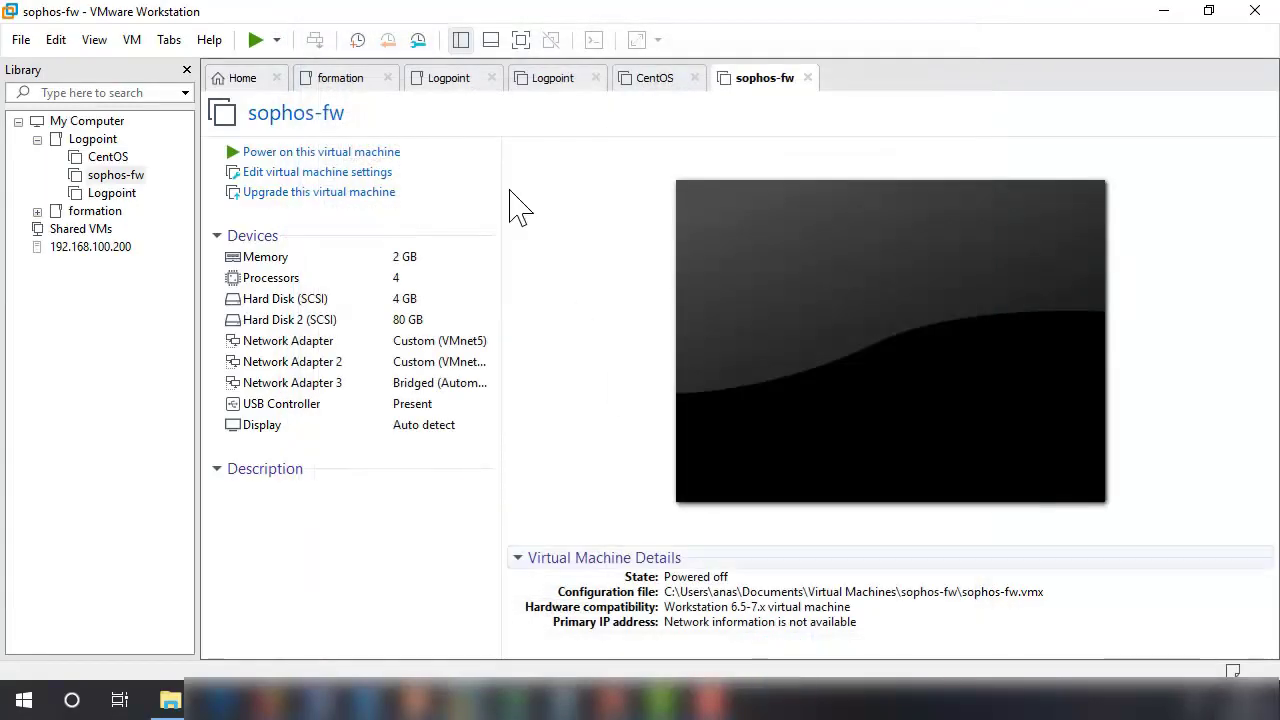
Switch the Logpoint virtual machine's network adapter to the custom virtual network VMnet10 (Host-only) and save its settings
left_click(552, 85)
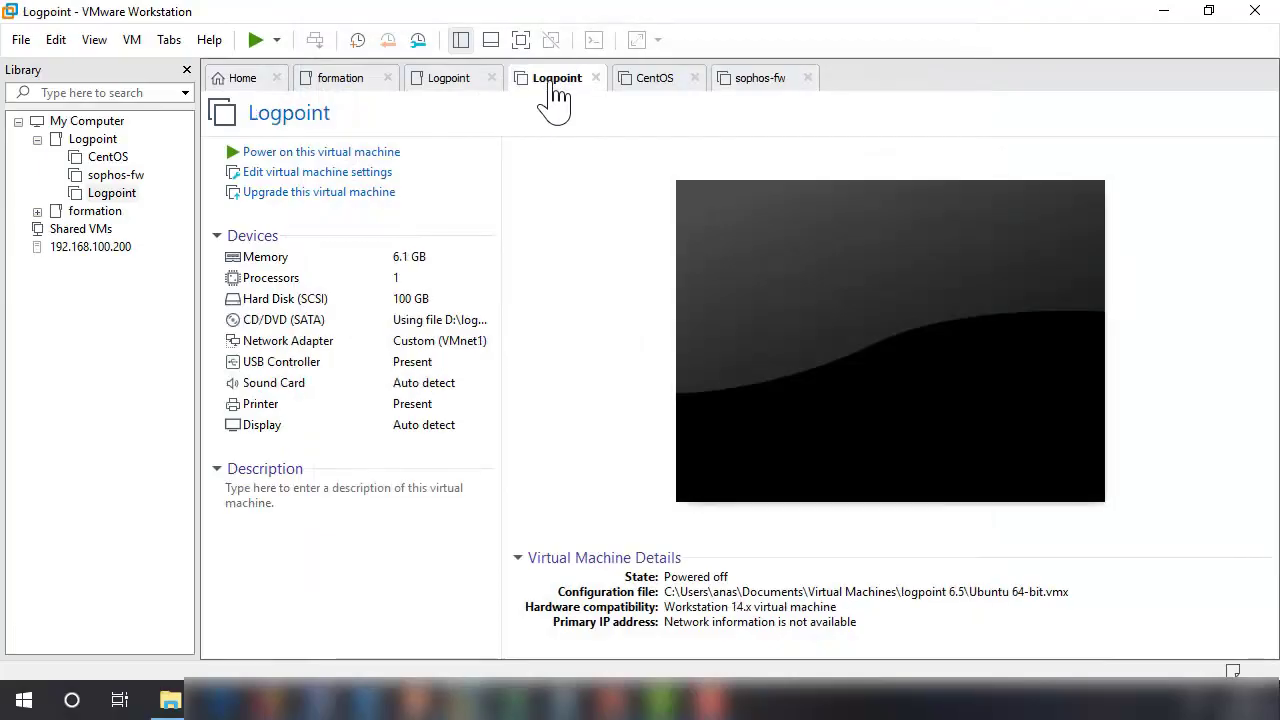
double_click(300, 350)
left_click(688, 288)
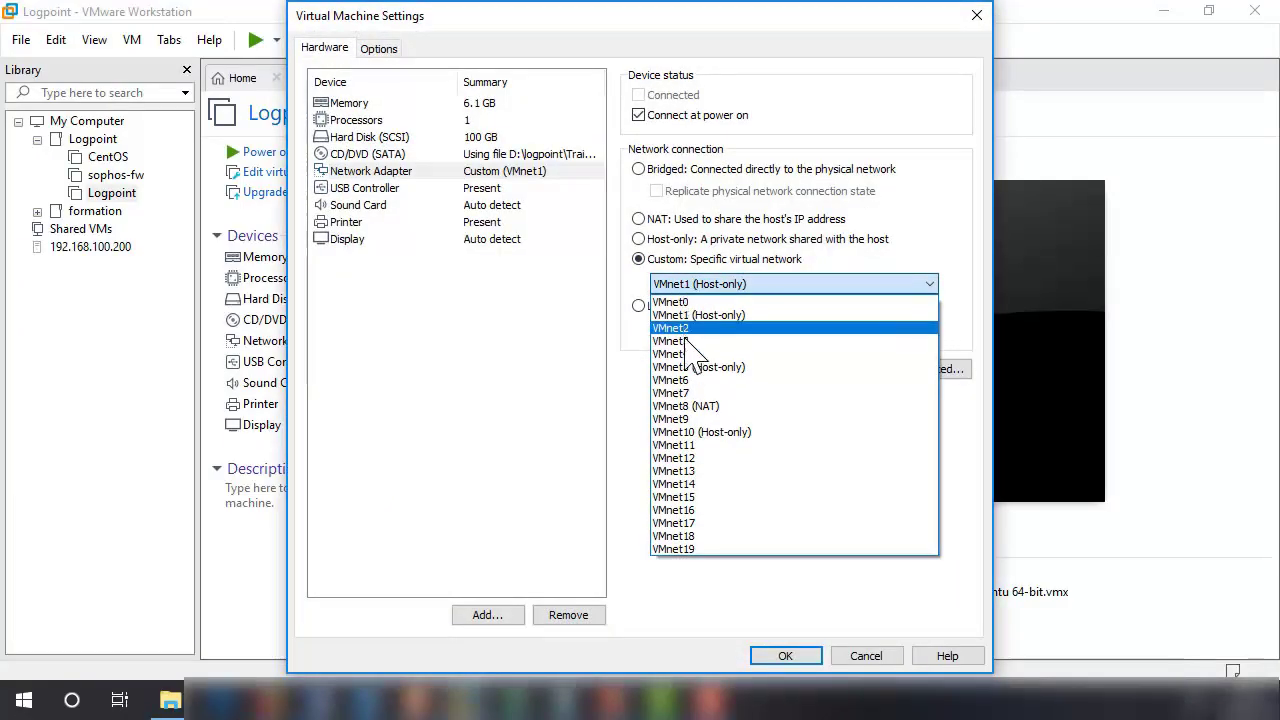
left_click(690, 434)
left_click(786, 656)
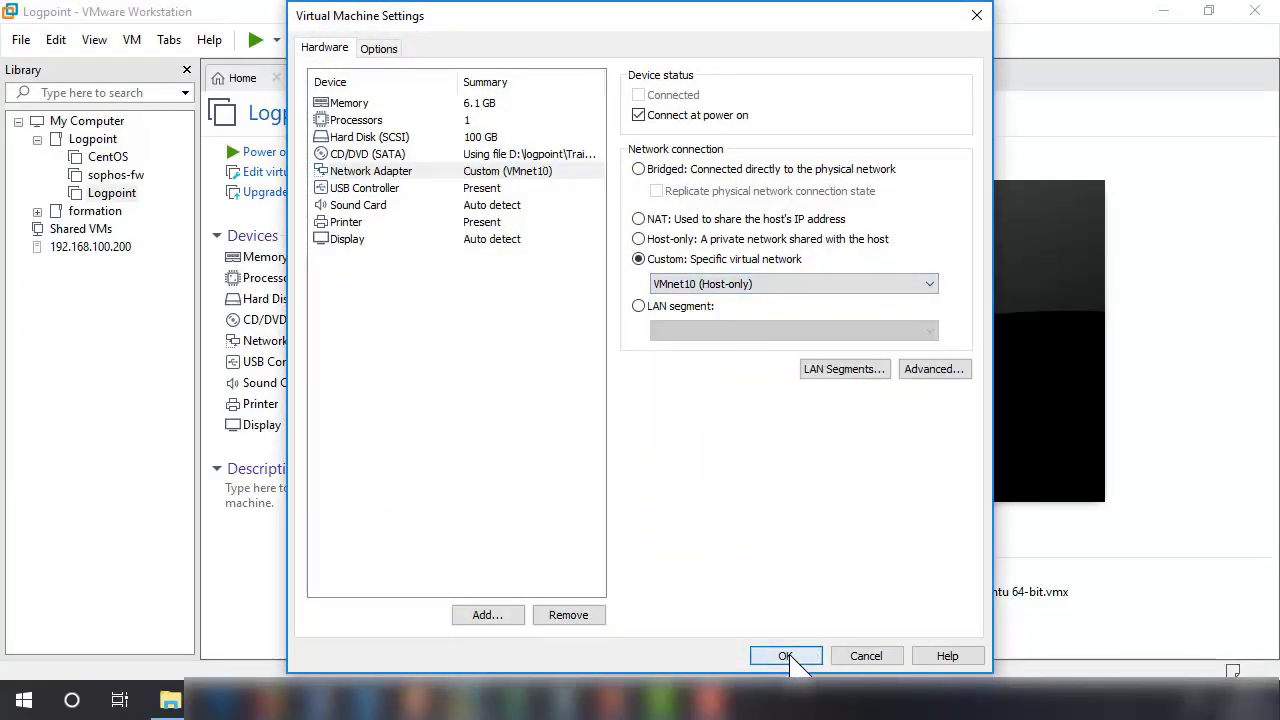